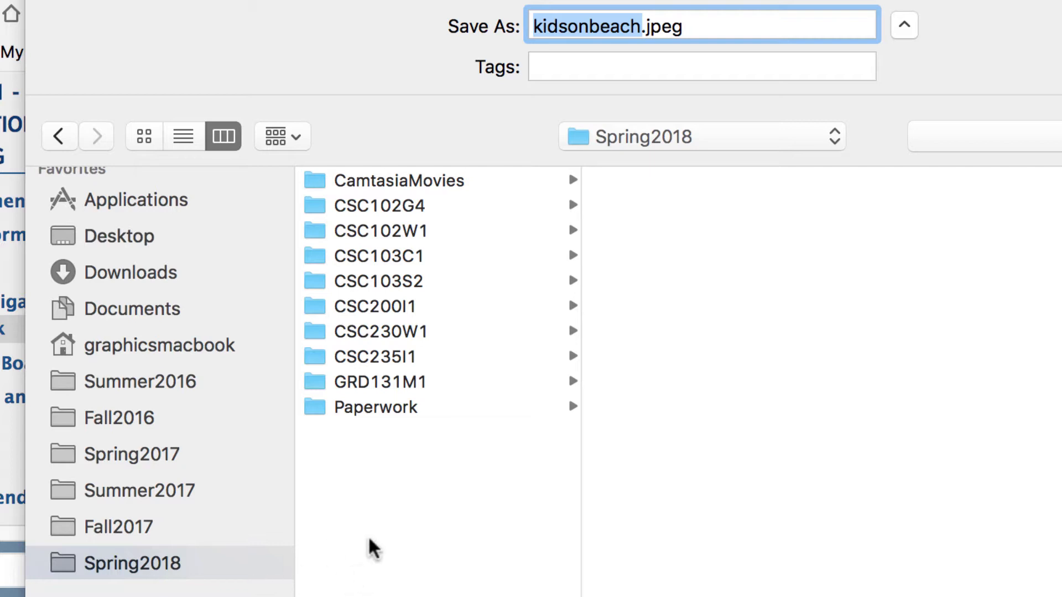
Save kidsonbeach.jpeg in the Notes folder of CSC103C1 inside Spring2018.
left_click(417, 263)
left_click(666, 179)
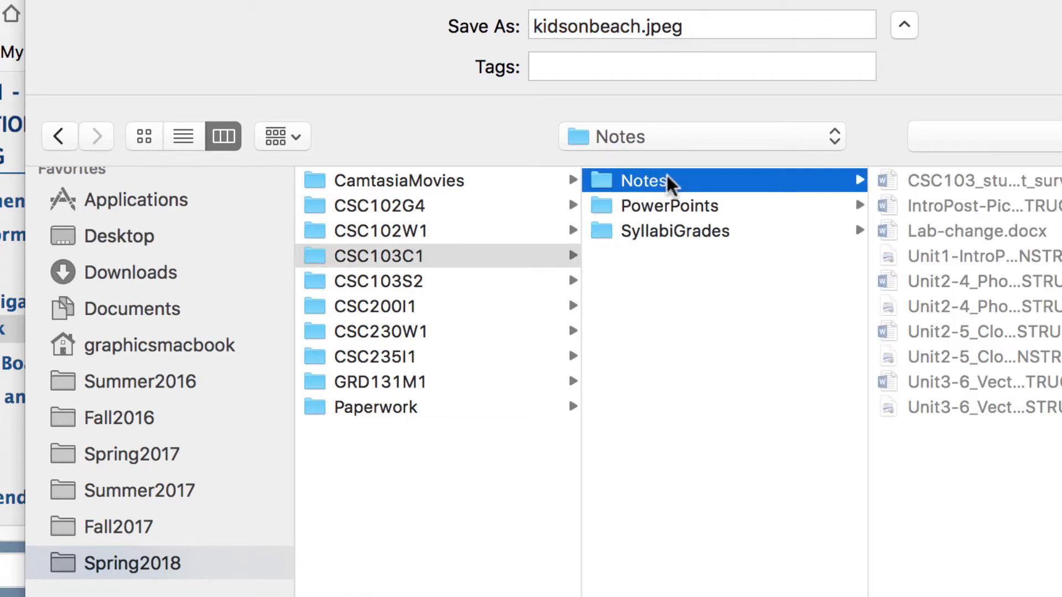
left_click(1056, 592)
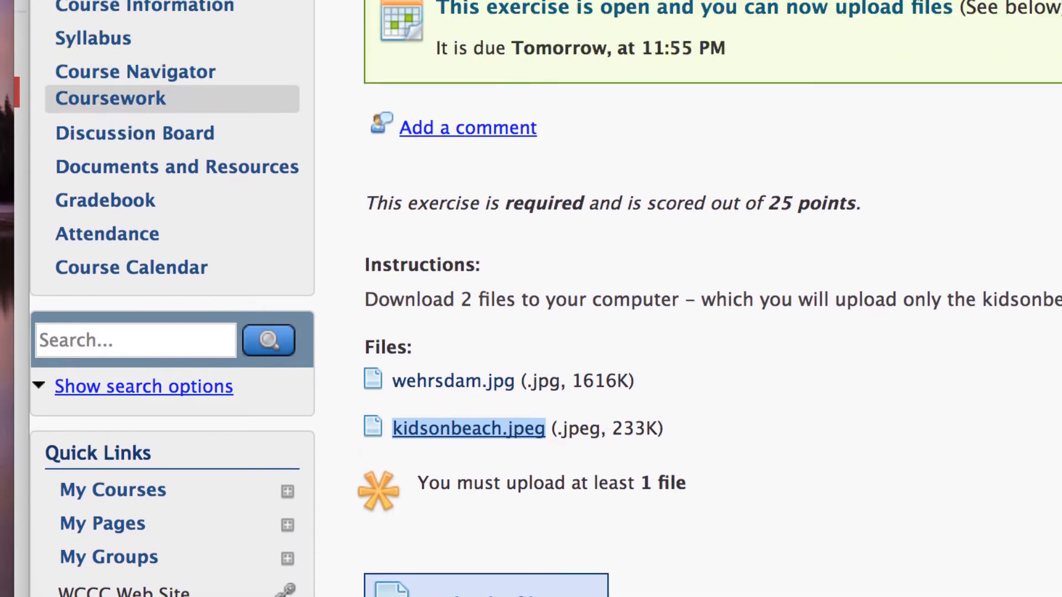
Open pixlr.com in a new browser tab and launch the Pixlr Editor web app.
left_click(497, 55)
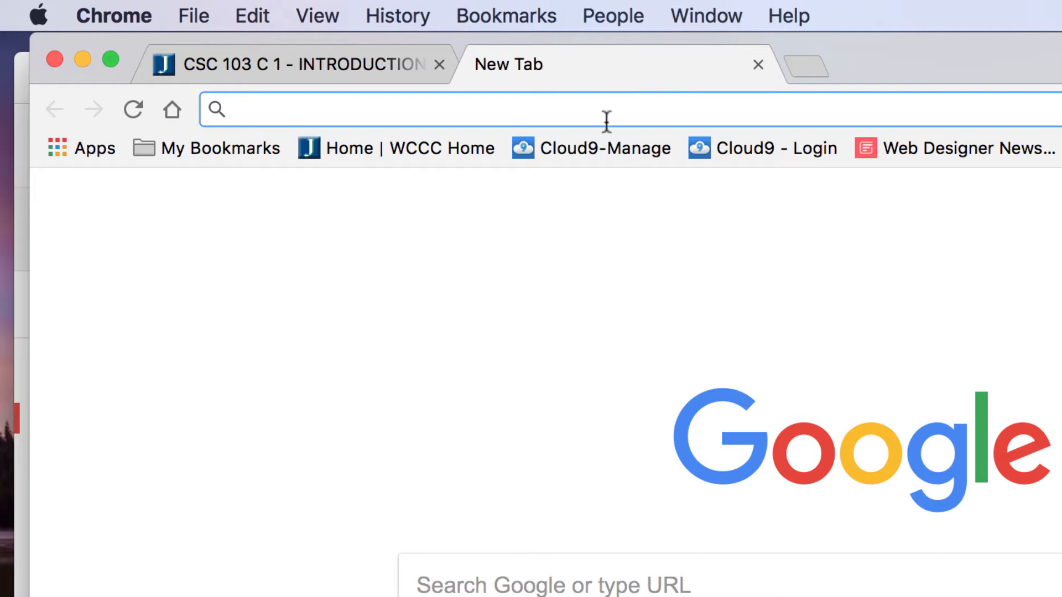
type("pixlr.com")
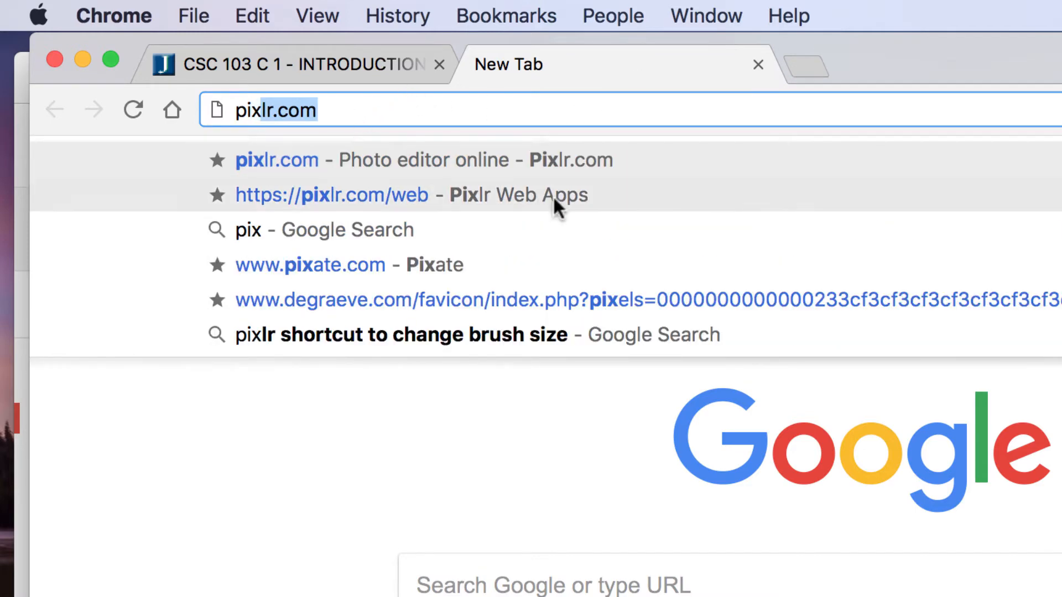
key("Return")
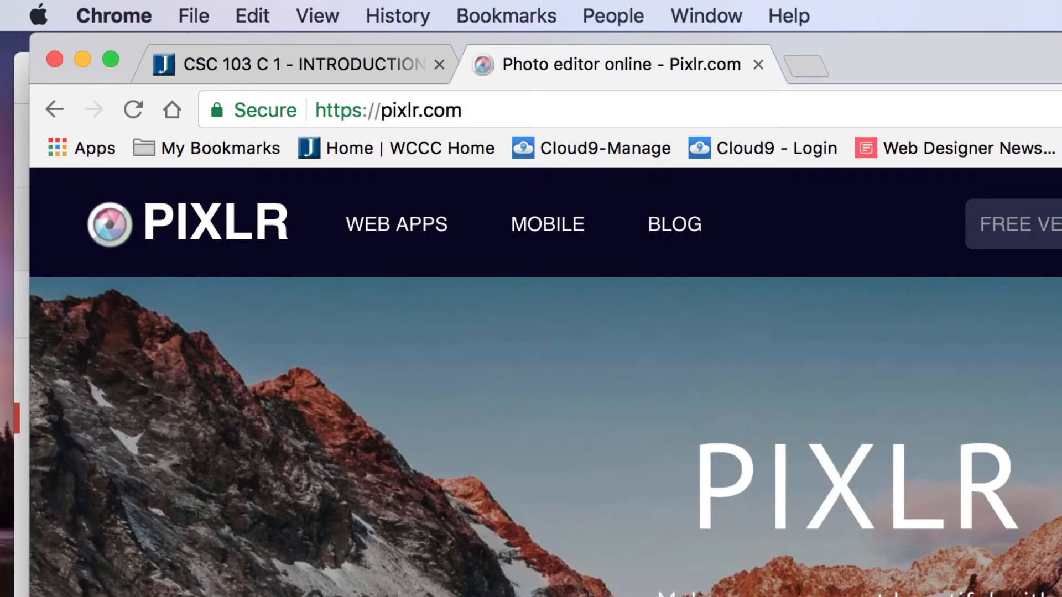
scroll(546, 437, "down", 5)
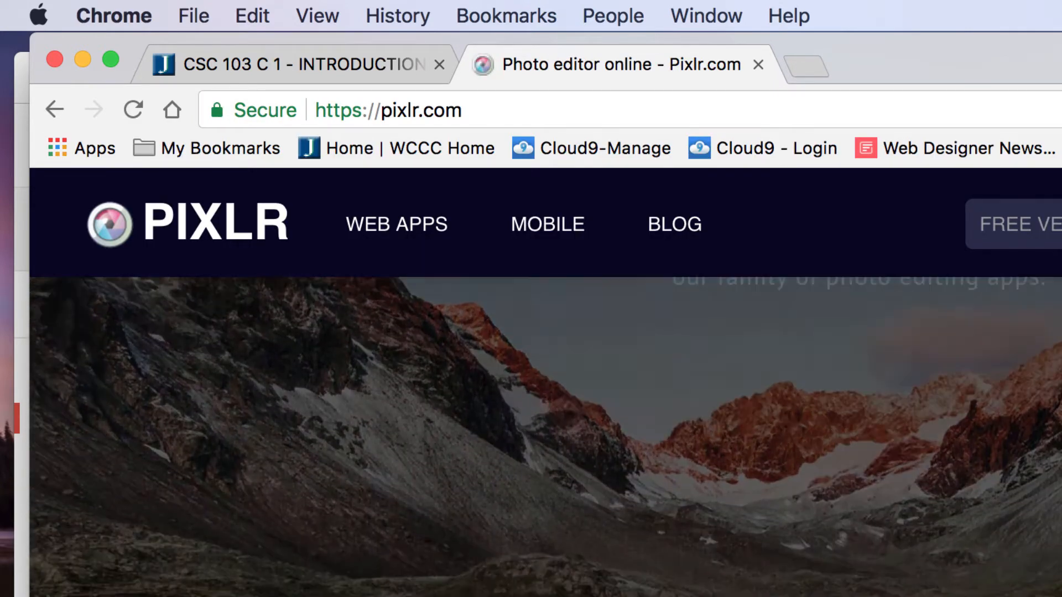
scroll(546, 437, "down", 5)
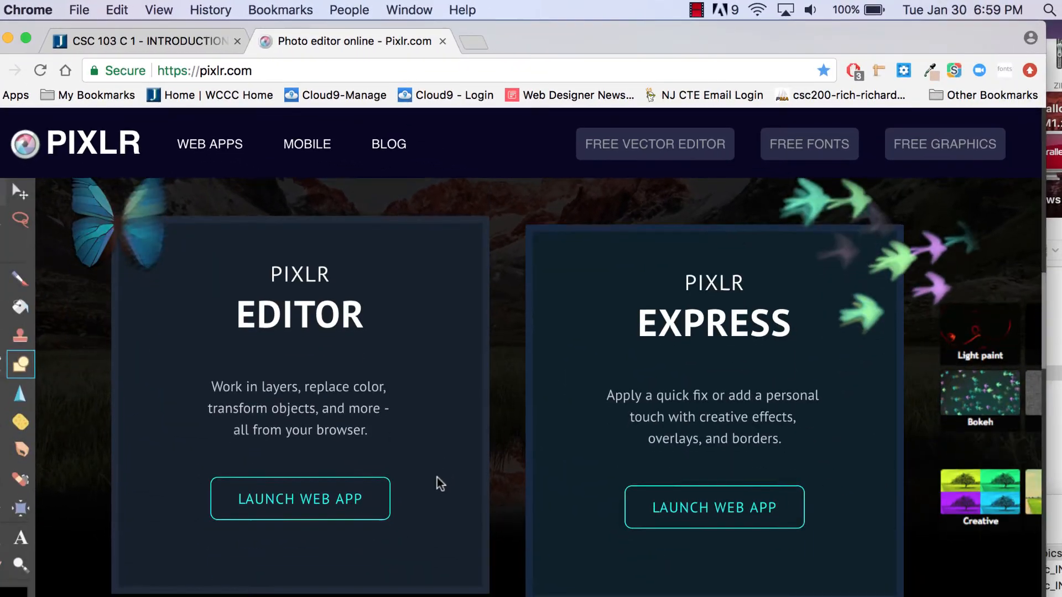
scroll(437, 477, "down", 1)
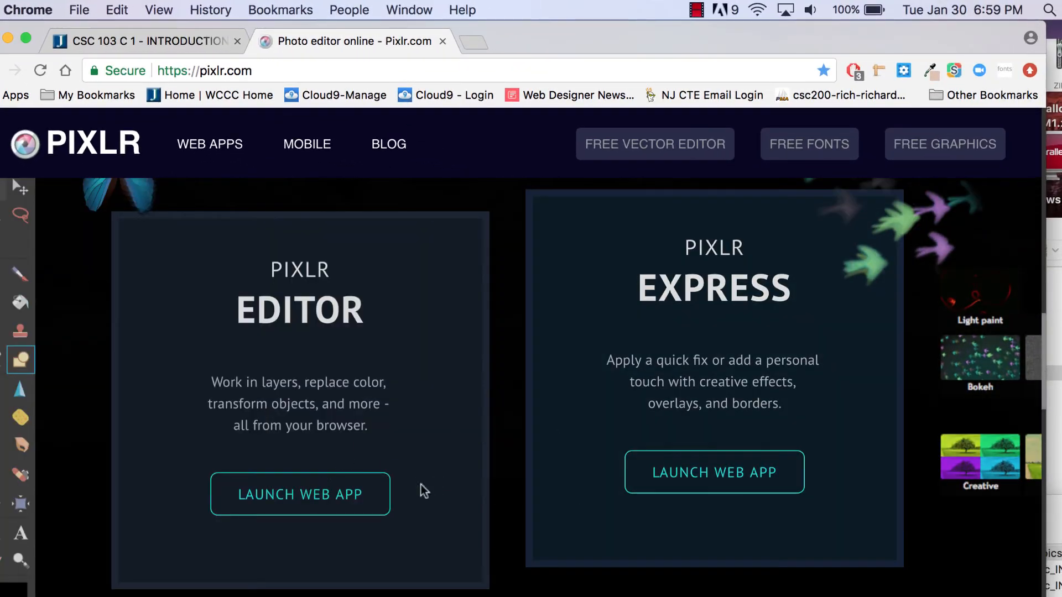
left_click(350, 488)
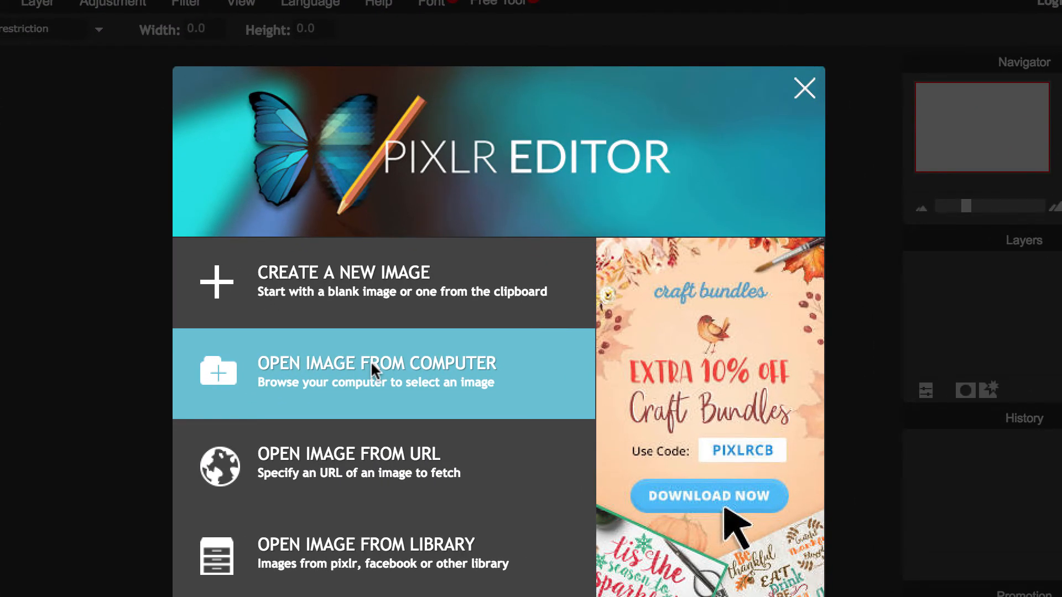
Open kidsonbeach.jpeg from the computer's CSC103C1 Notes folder in the editor.
left_click(371, 361)
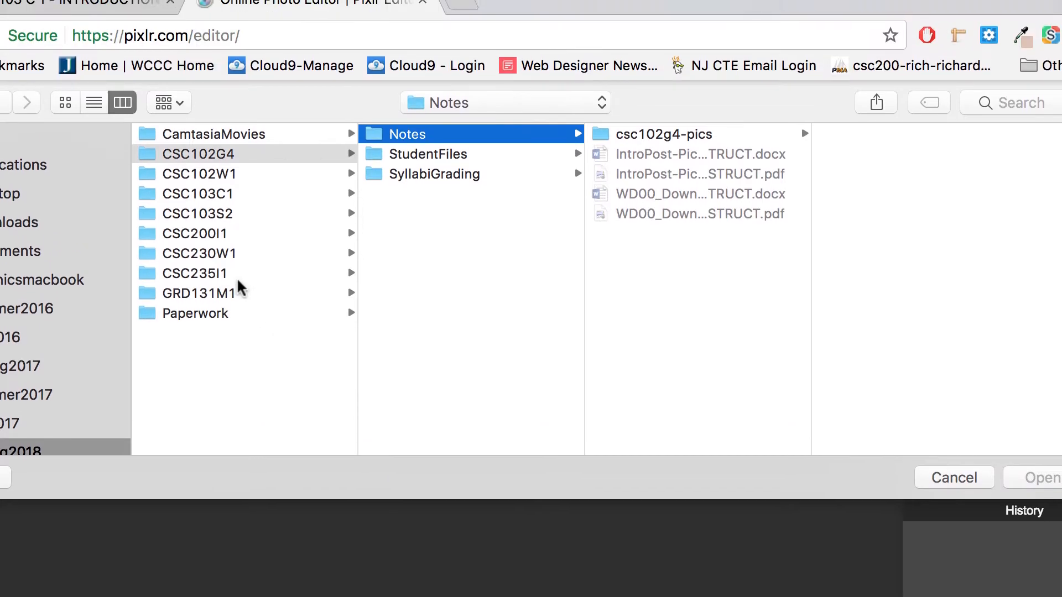
left_click(228, 194)
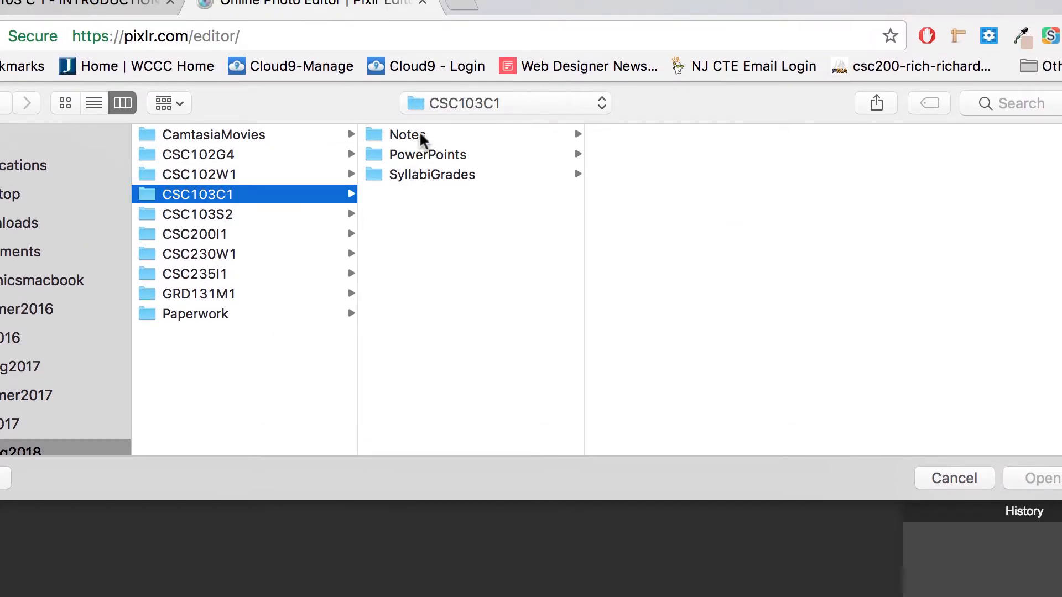
left_click(419, 135)
left_click(692, 174)
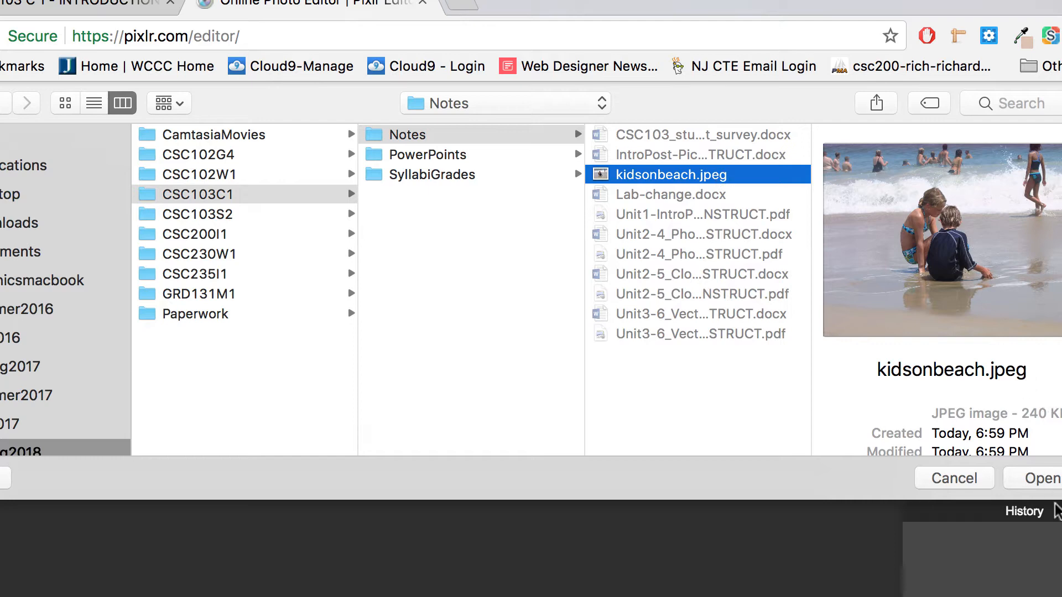
left_click(1054, 479)
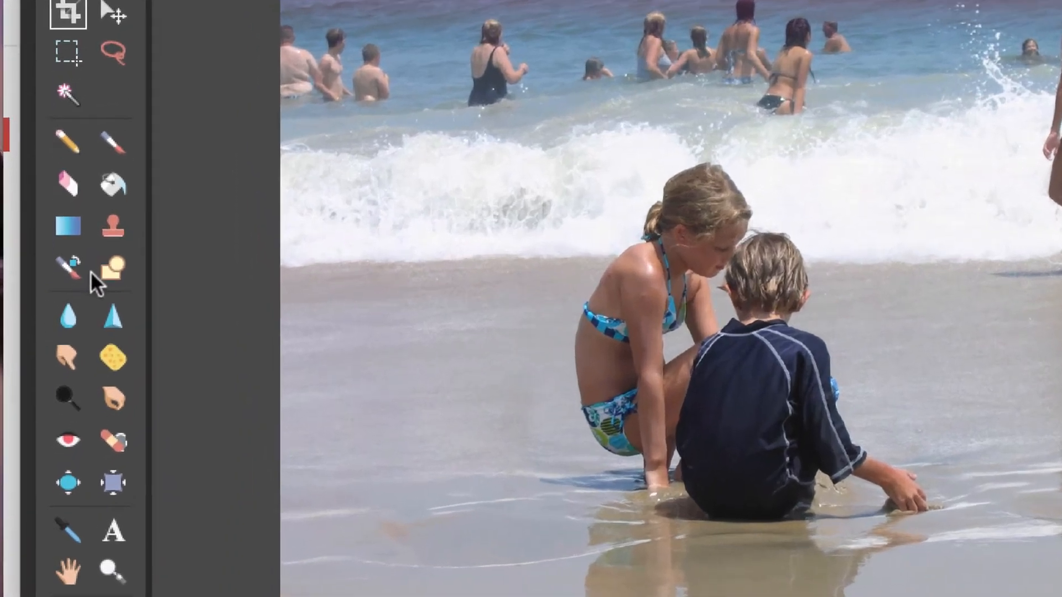
Choose the Clone Stamp tool and set its brush to diameter 81, spacing 13 and hardness 62 for retouching the walking girl.
left_click(91, 317)
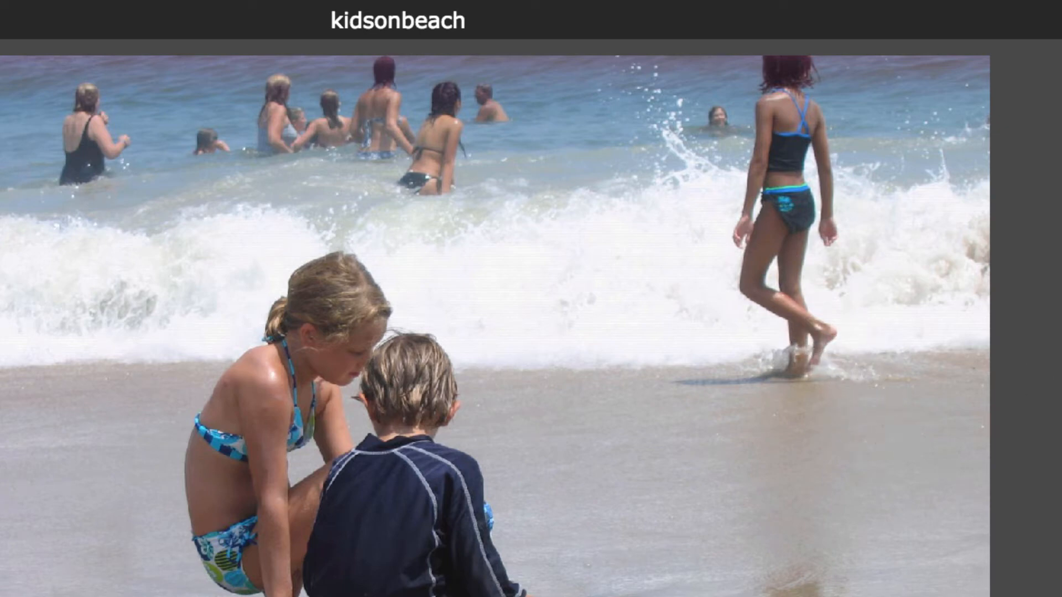
scroll(418, 487, "up", 5)
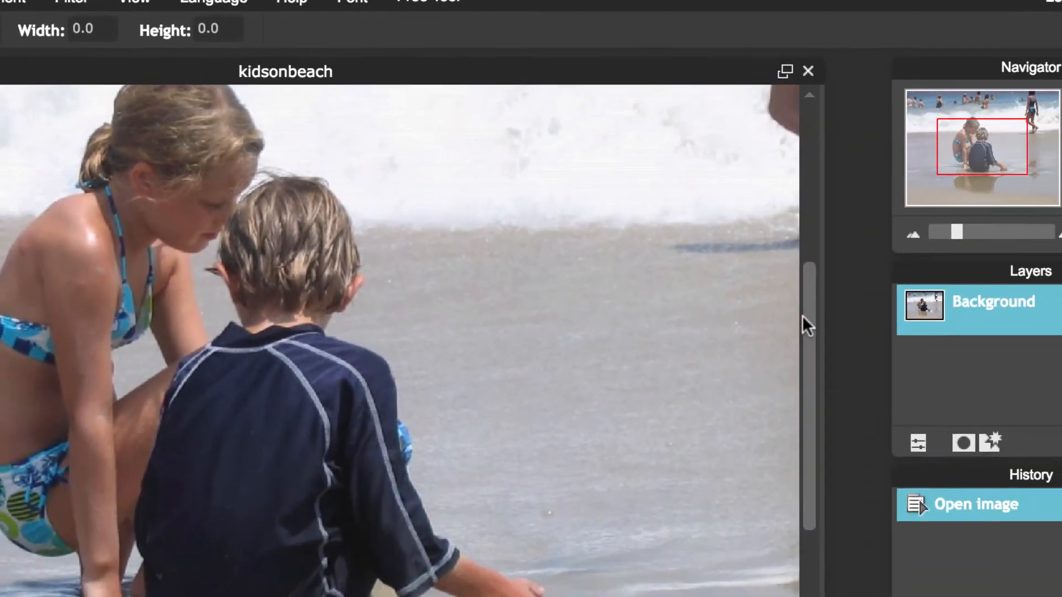
left_click_drag(801, 323, 800, 228)
scroll(396, 341, "right", 5)
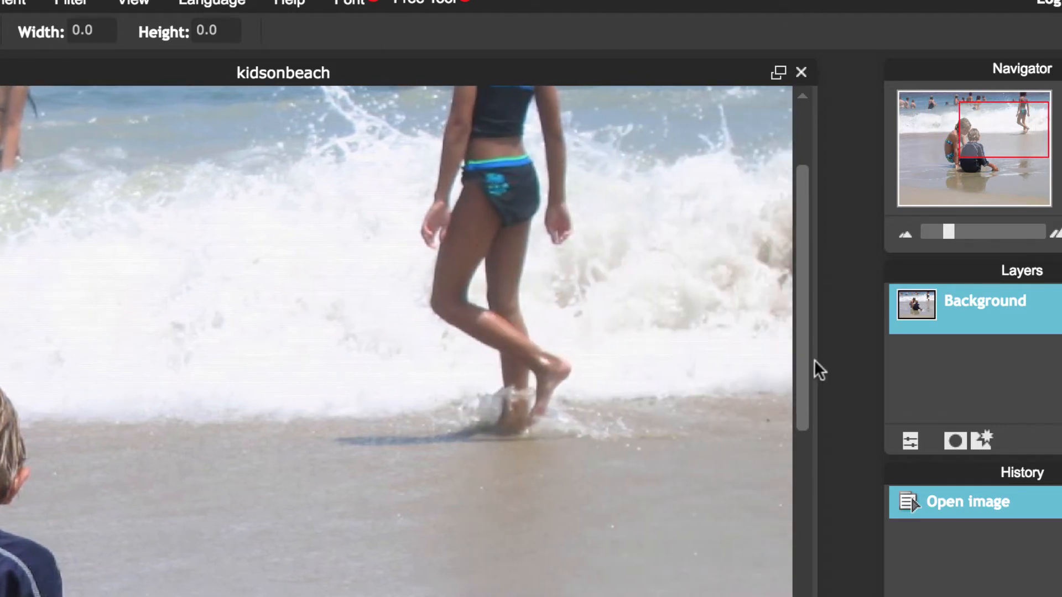
left_click_drag(804, 356, 802, 308)
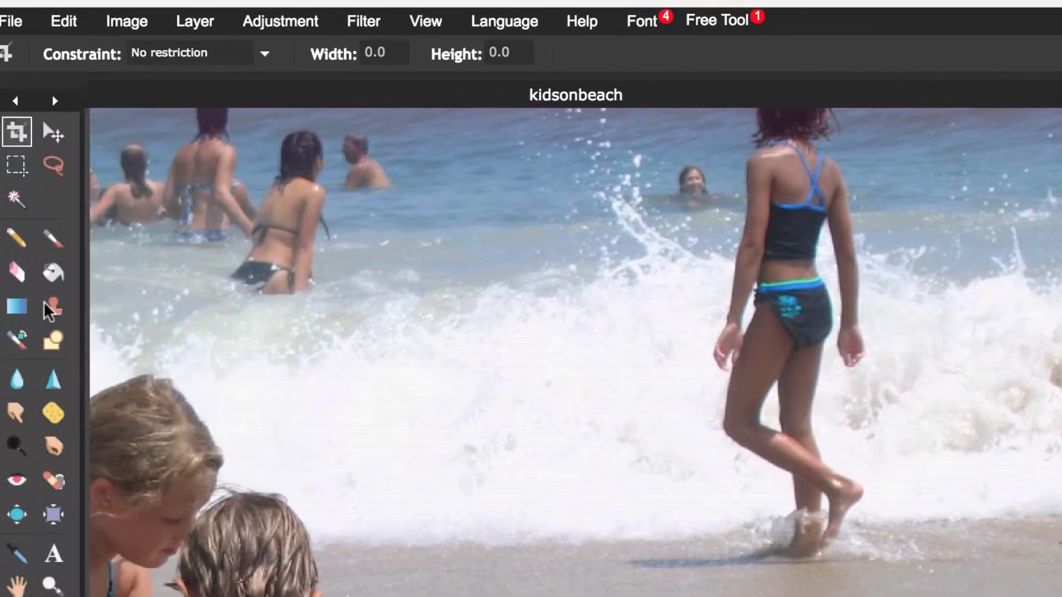
left_click(47, 305)
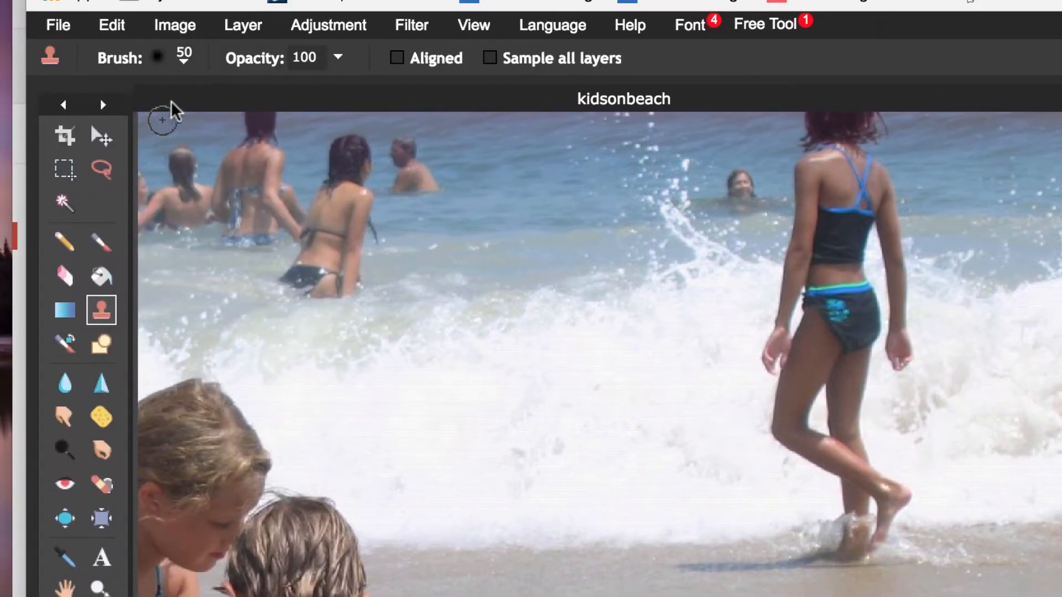
left_click(184, 56)
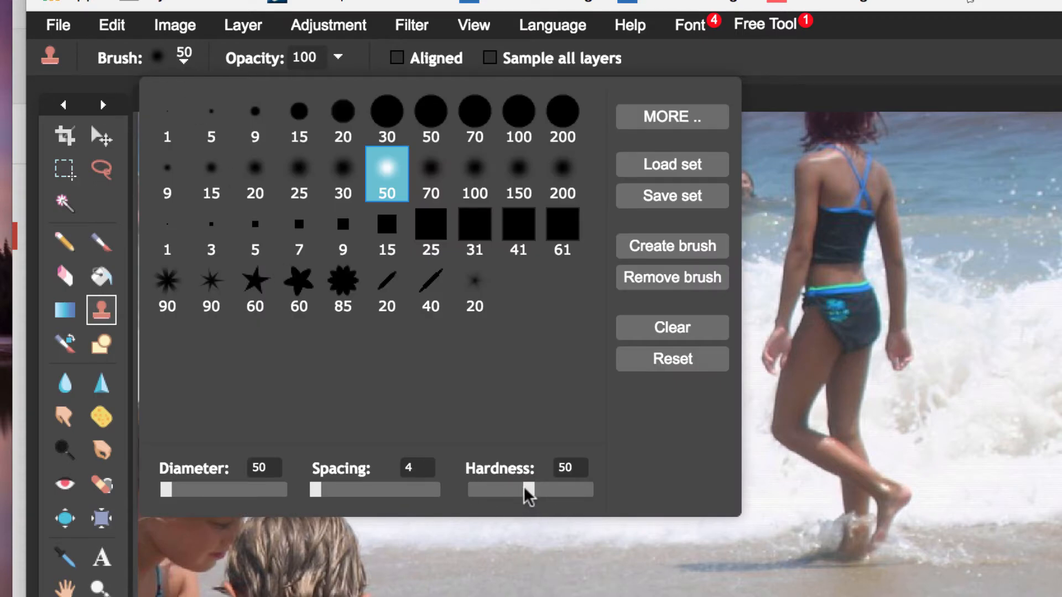
left_click_drag(527, 489, 543, 489)
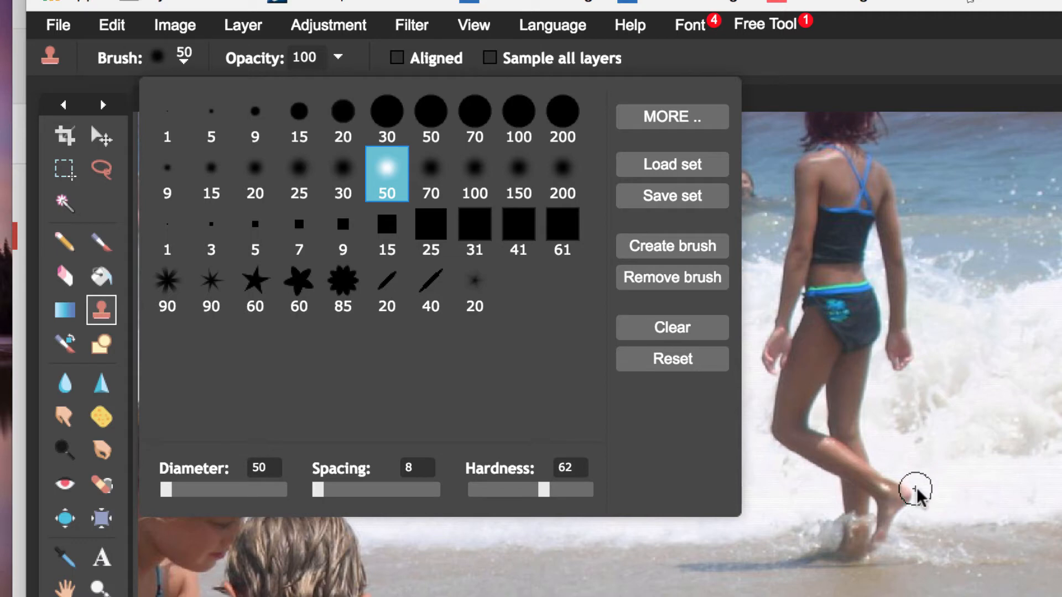
mouse_move(162, 490)
left_mouse_down()
mouse_move(177, 491)
mouse_move(167, 490)
left_mouse_up()
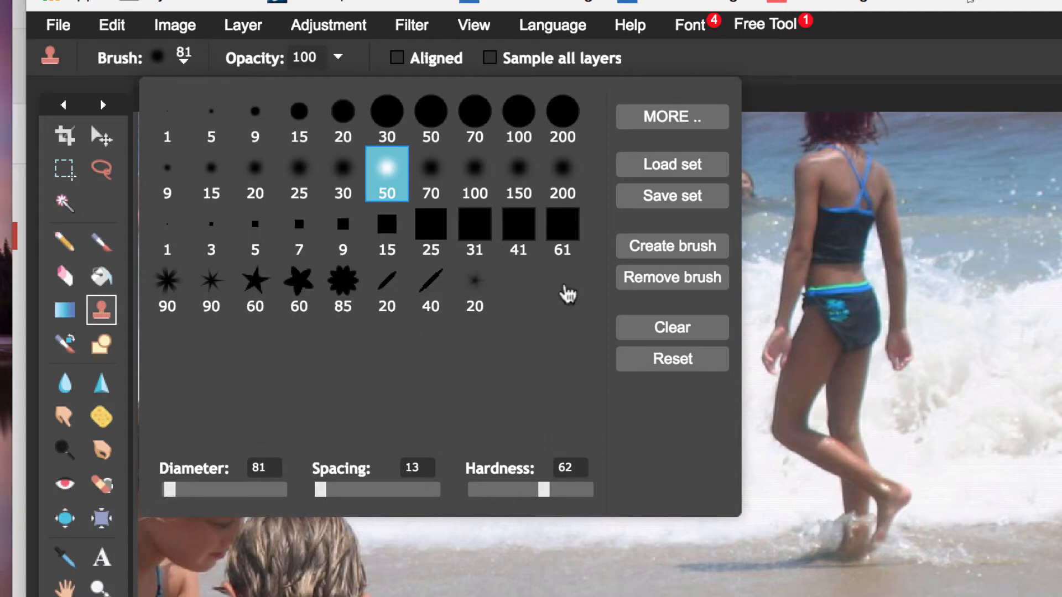
left_click(847, 53)
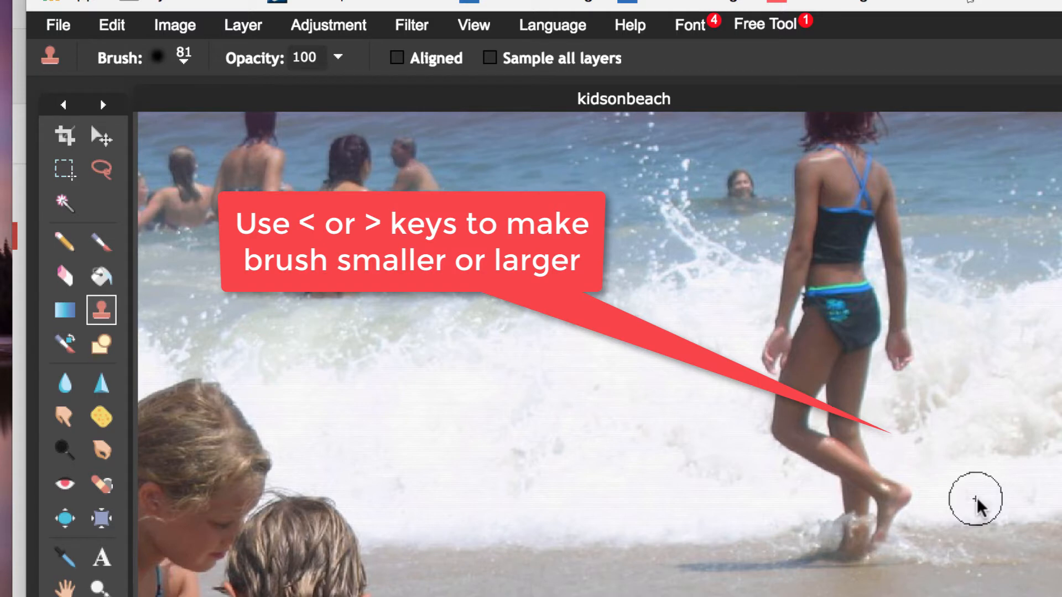
Try enlarging the clone stamp brush to 171, and shrink it back to 81.
key("greater")
key("greater")
key("greater")
key("greater")
key("greater")
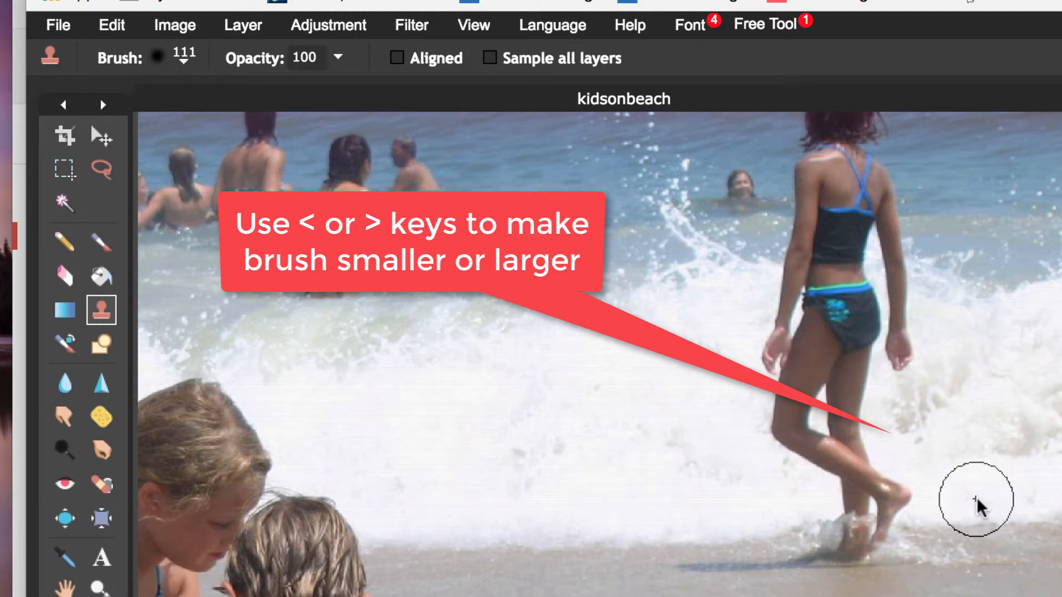
key("greater")
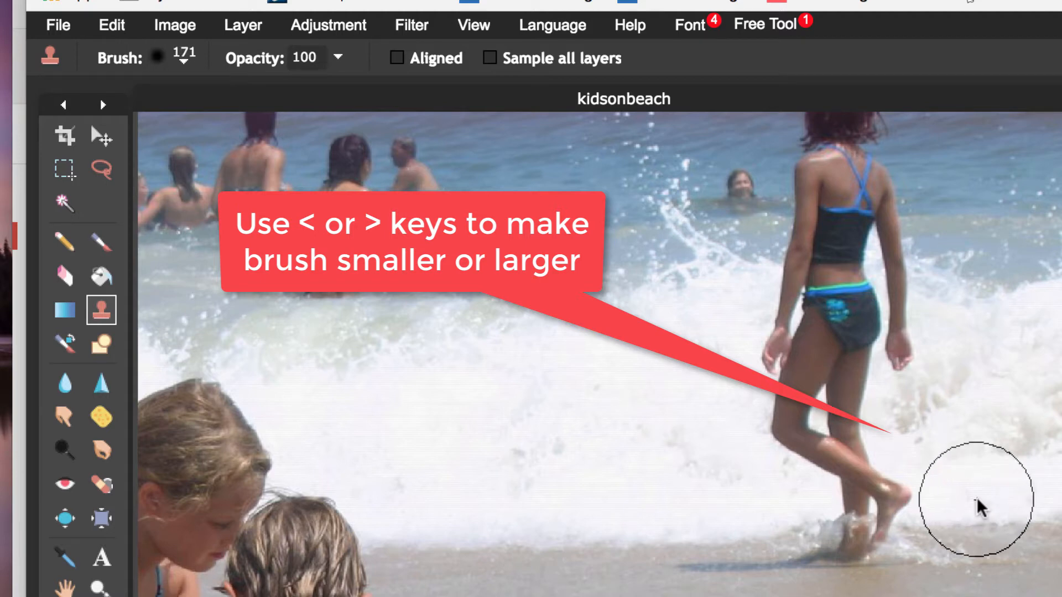
key("less")
key("less")
key("less")
key("less")
key("less")
key("less")
key("less")
key("less")
key("less")
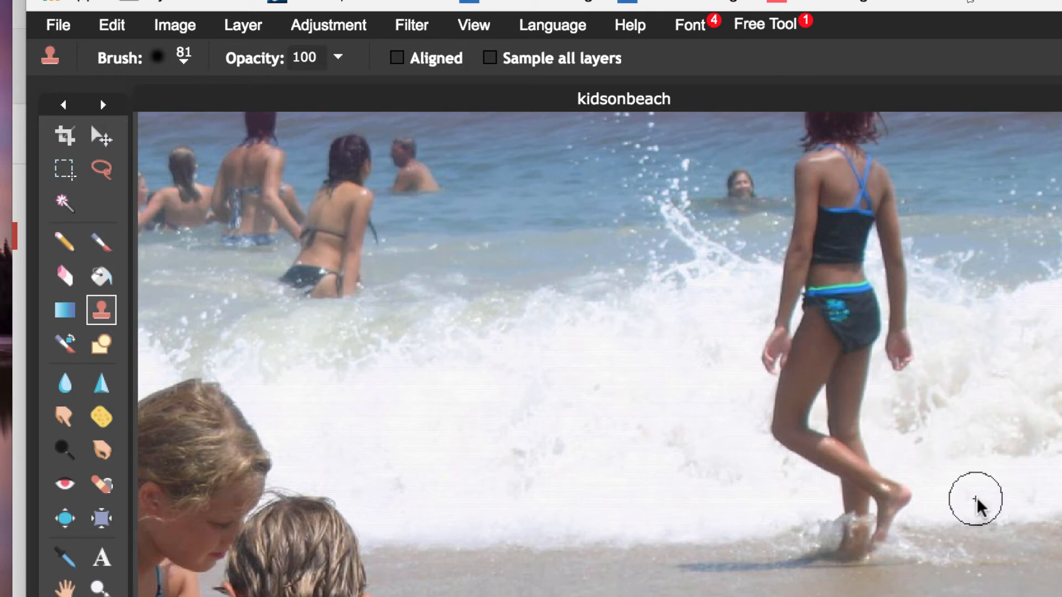
Enlarge the clone stamp brush to size 131.
key("greater")
key("greater")
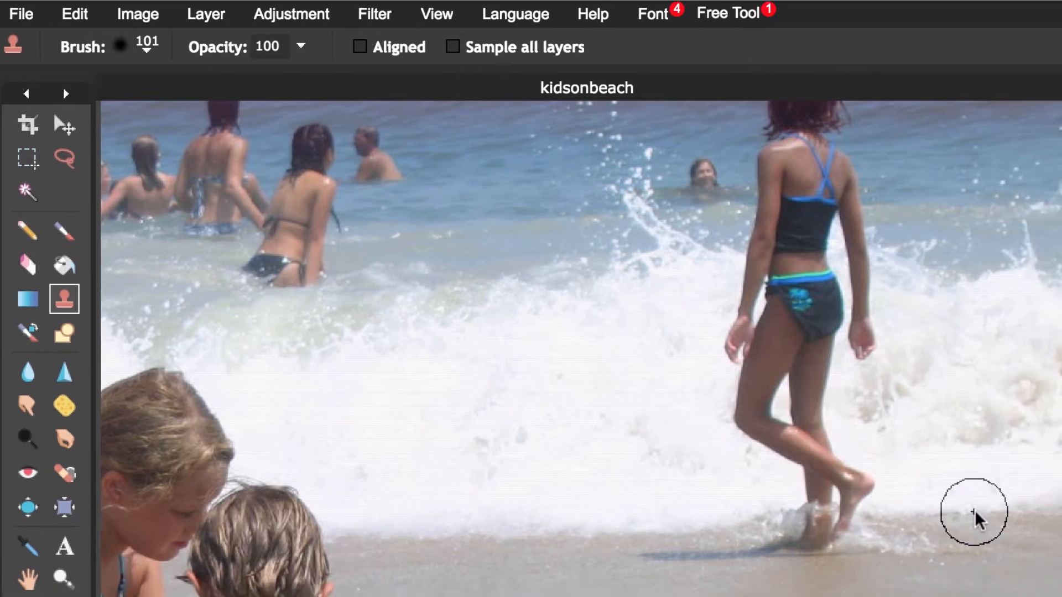
key("greater")
key("greater")
key("greater")
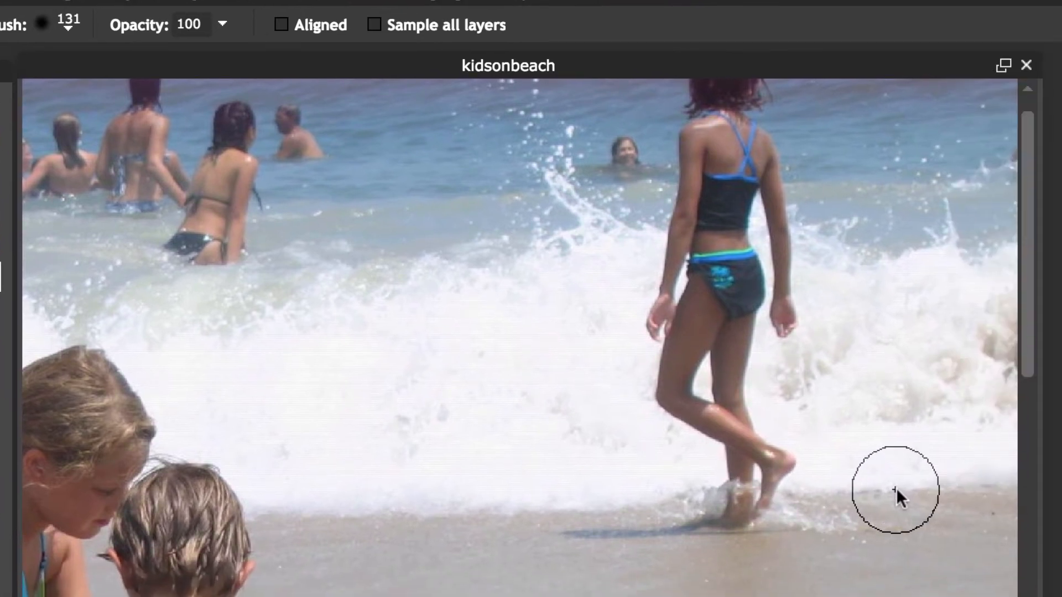
Sample the shoreline to the right of the walking girl and clone it over her feet and the splash around them.
left_click(956, 486, "ctrl")
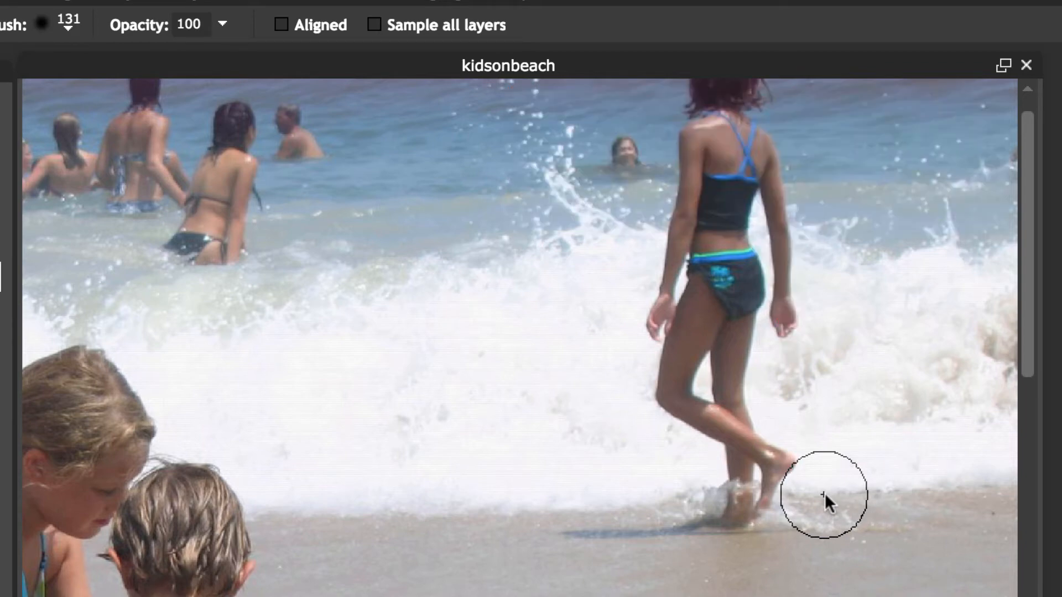
left_click_drag(835, 489, 777, 488)
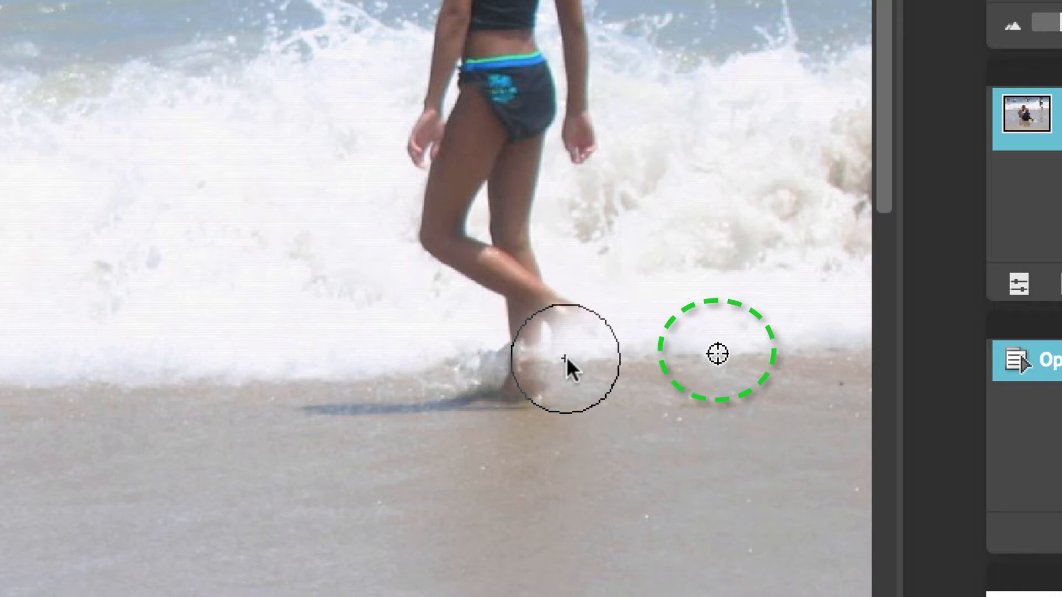
left_click_drag(566, 357, 465, 372)
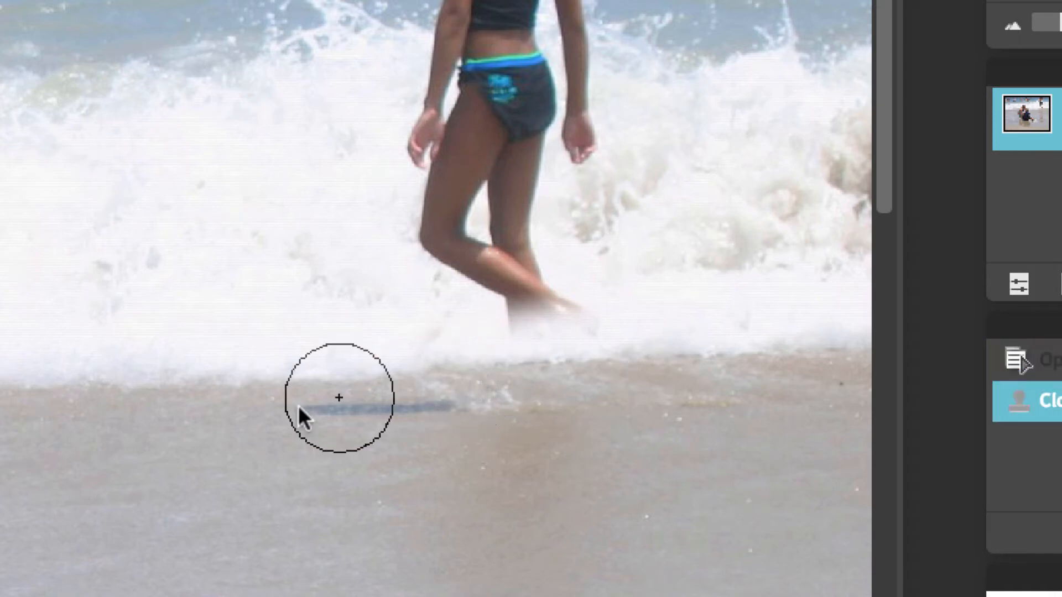
Sample the shoreline to the left of the girl's shadow and clone it over the whole shadow on the sand.
left_click(98, 383, "ctrl")
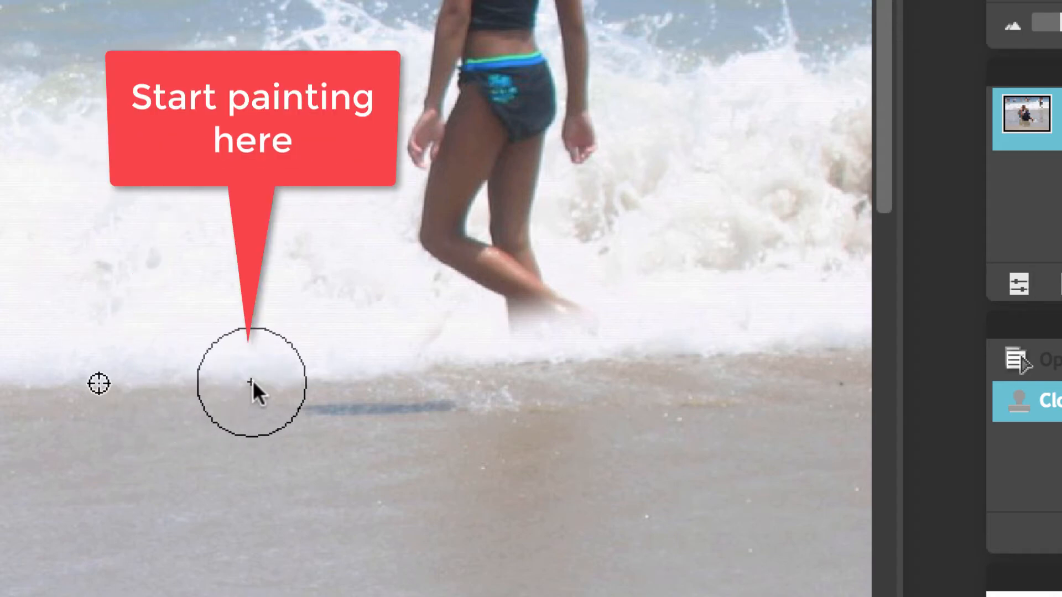
mouse_move(253, 380)
left_mouse_down()
mouse_move(312, 394)
mouse_move(470, 387)
left_mouse_up()
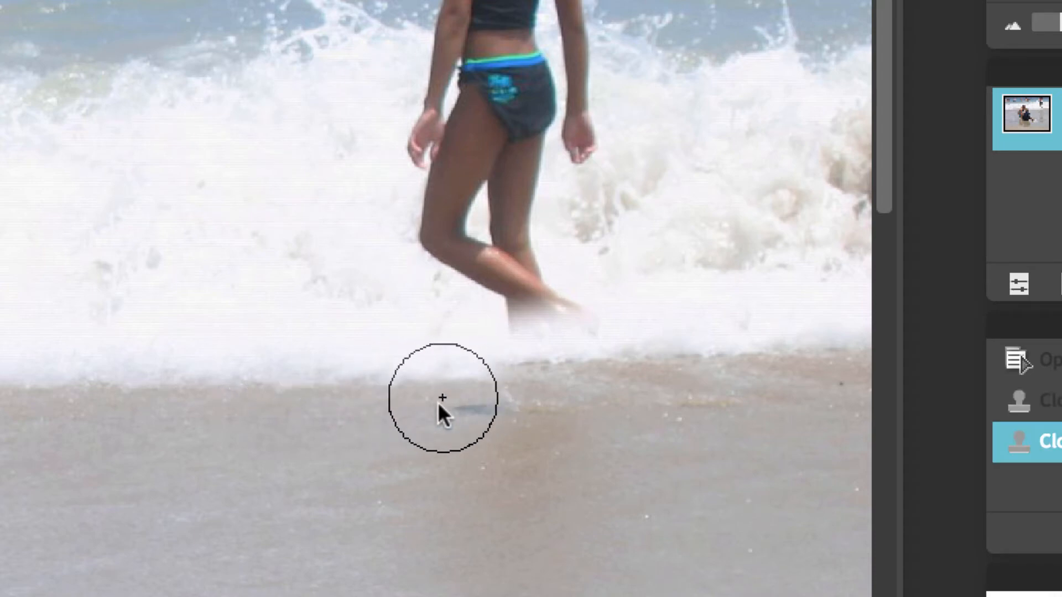
left_click(303, 386, "alt")
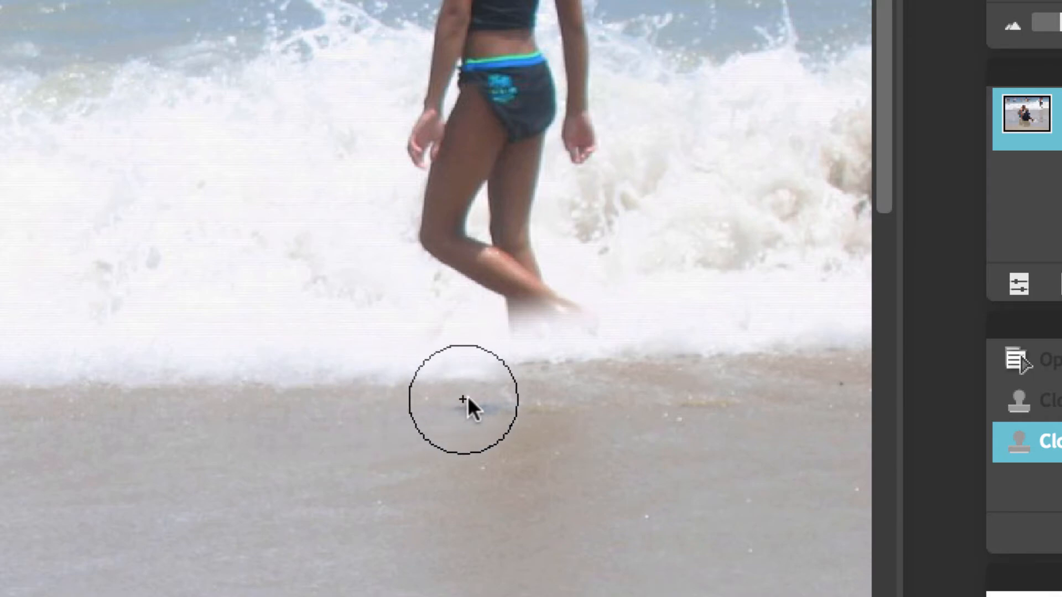
mouse_move(471, 397)
left_mouse_down()
mouse_move(458, 398)
mouse_move(498, 381)
left_mouse_up()
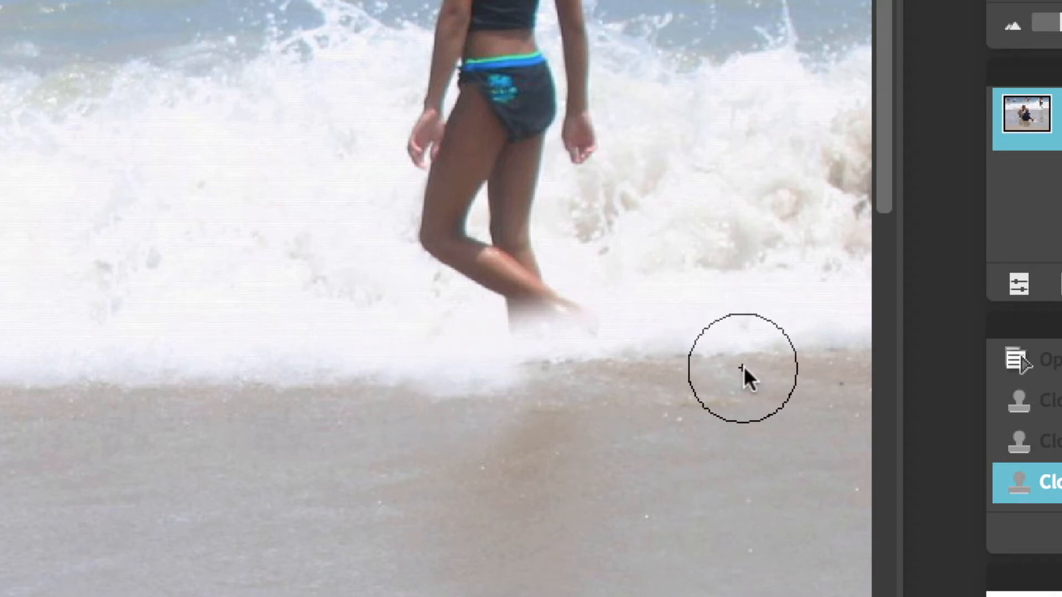
Sample the shoreline to the right of the girl and clone it along the foam edge to the left of her feet.
key("ctrl")
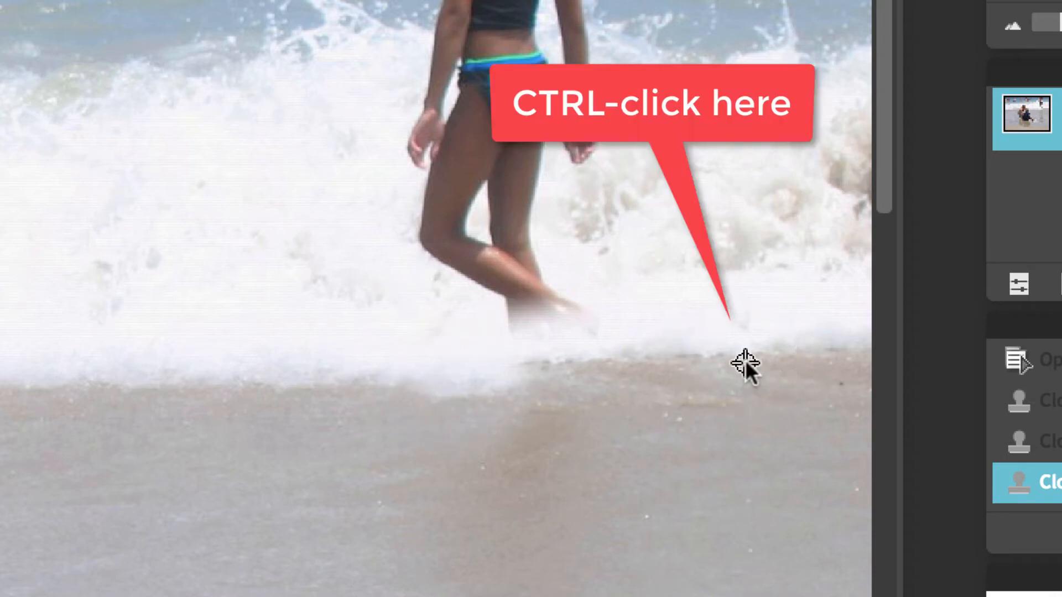
left_click(745, 363, "ctrl")
left_click_drag(510, 380, 401, 386)
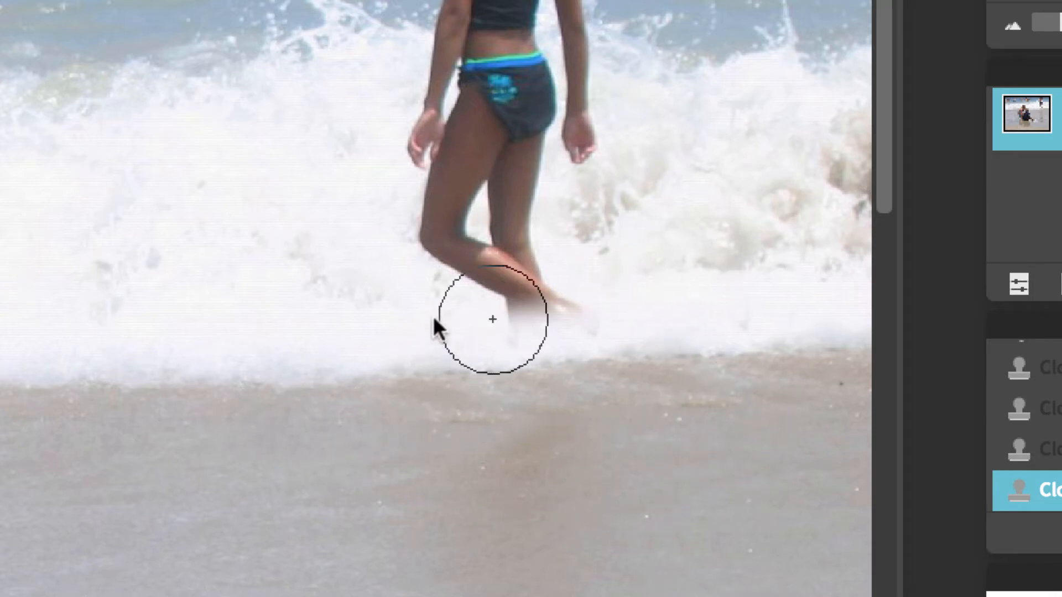
Sample the white foam to the left of the girl and clone it over her lower legs and the stray leg fragment beside them.
left_click(312, 284, "alt")
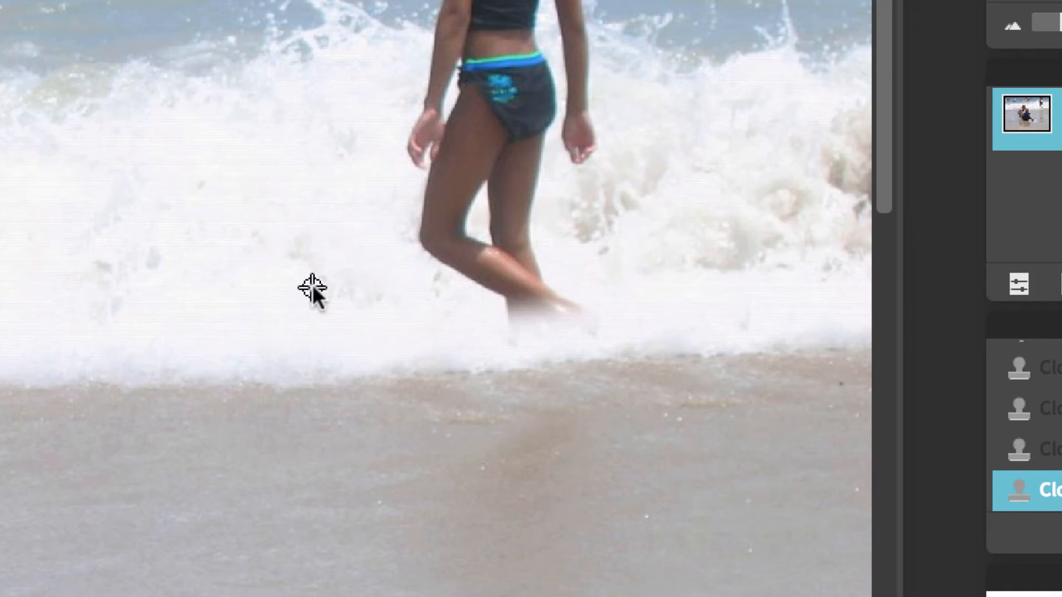
left_click_drag(464, 304, 547, 305)
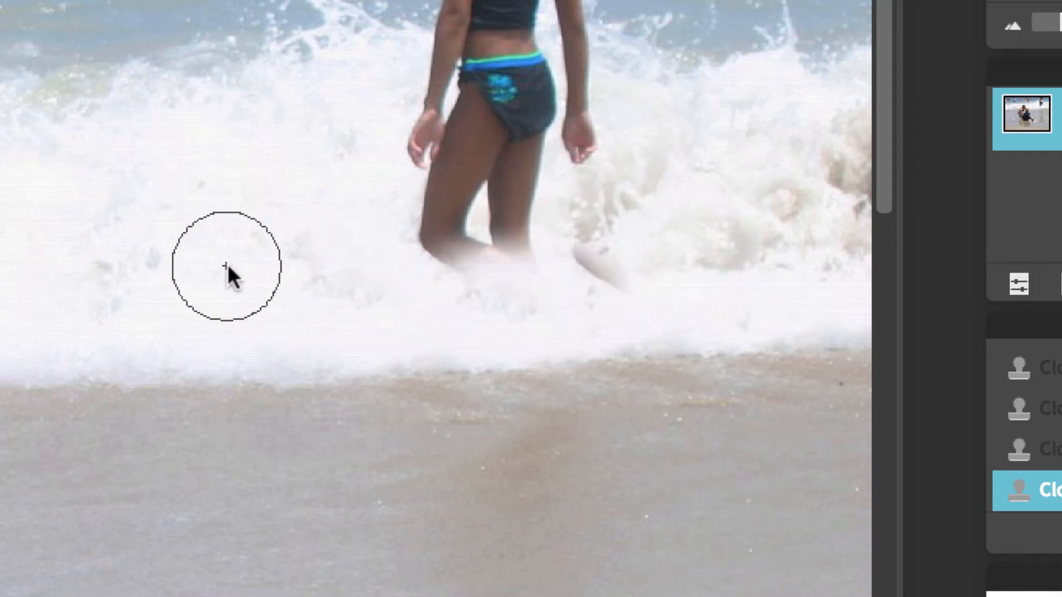
left_click(228, 268, "alt")
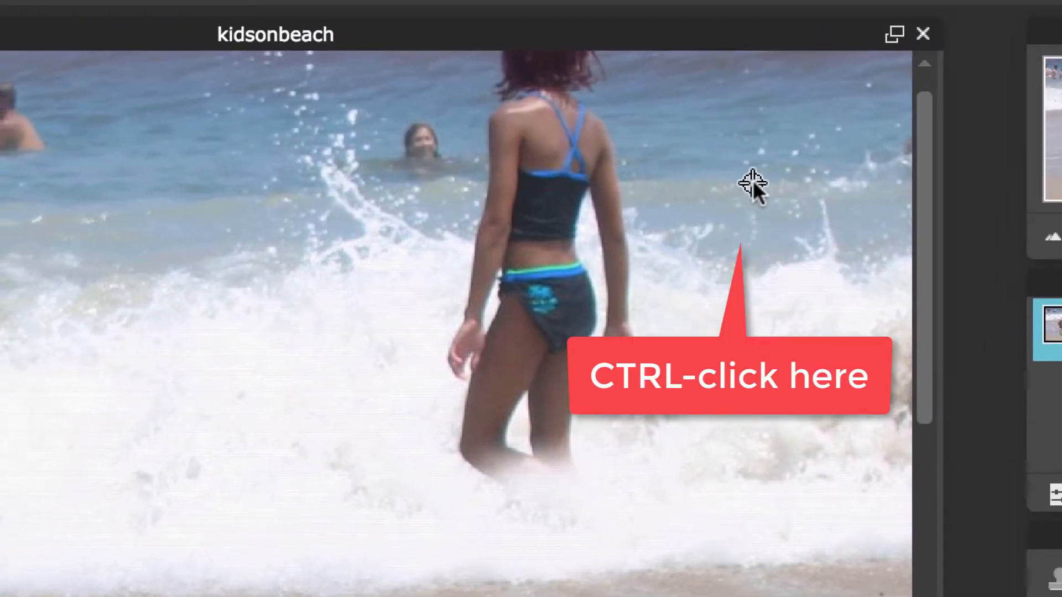
Clone the pale water band from the right and left of the girl over her torso and upper arms.
left_click(753, 181, "ctrl")
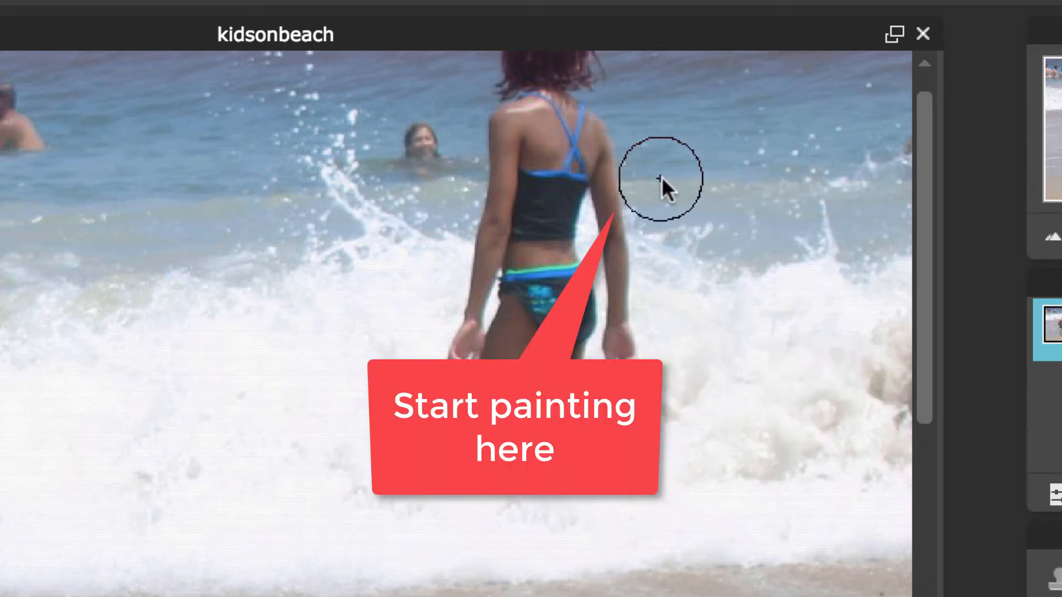
left_click_drag(668, 183, 522, 185)
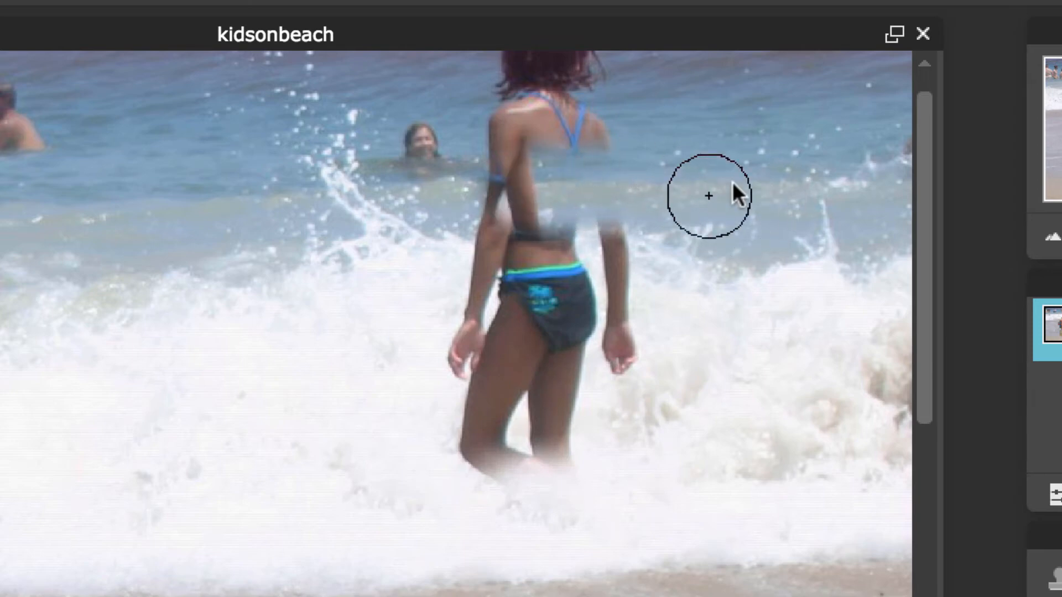
left_click(95, 204, "ctrl")
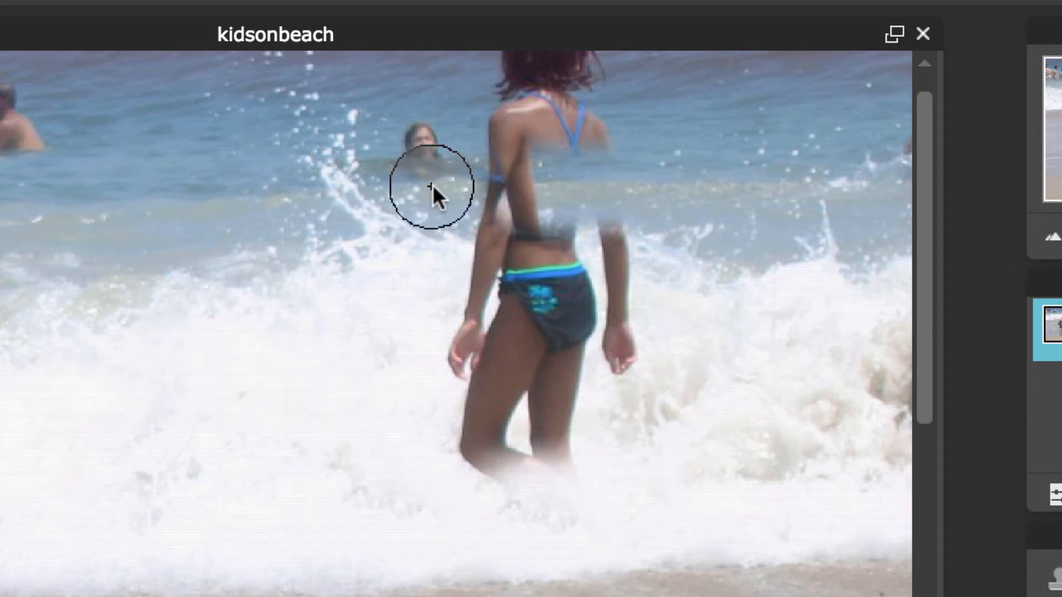
left_click_drag(432, 185, 575, 188)
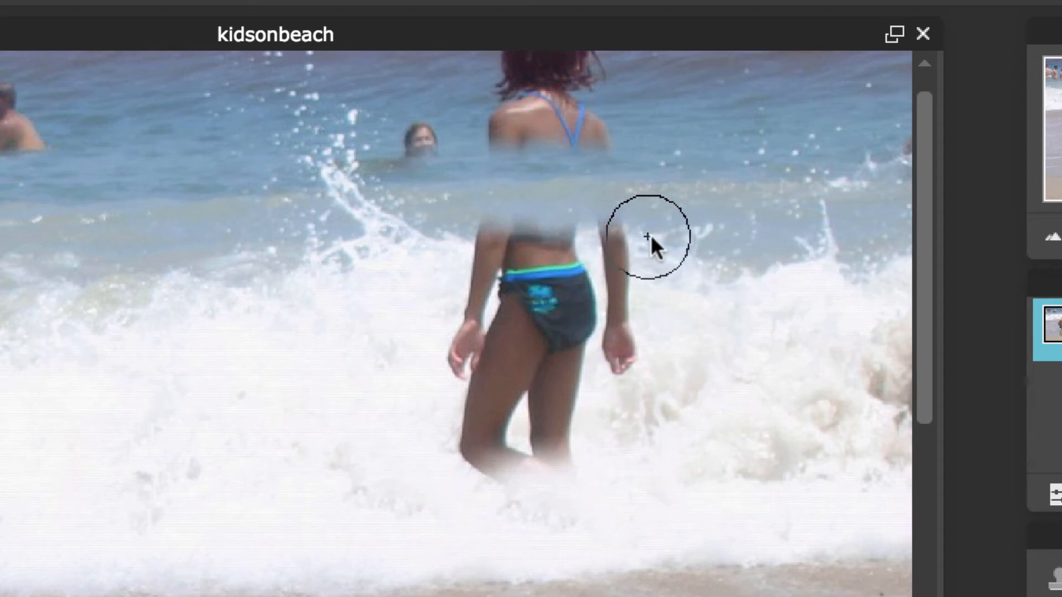
Sample the blue water to the right of the girl at matching heights and clone it over her shoulders and head.
left_click(718, 124, "alt")
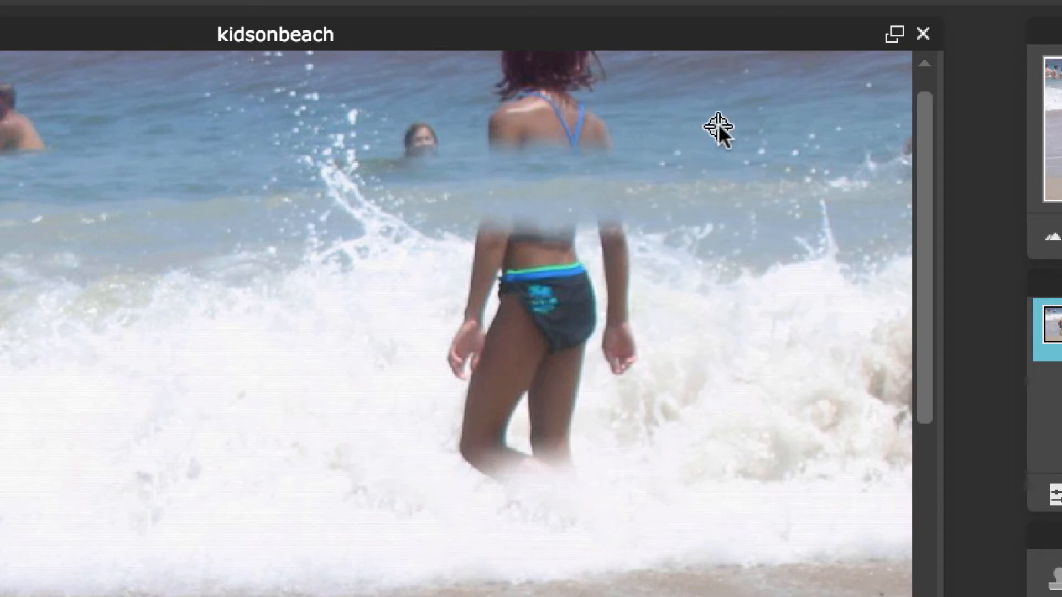
left_click_drag(626, 135, 524, 132)
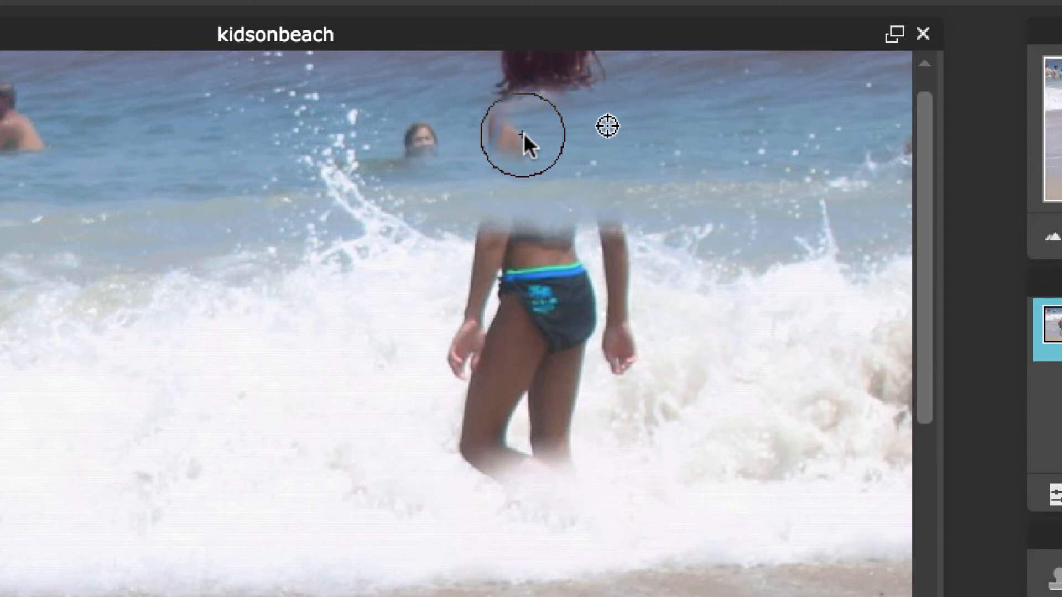
scroll(922, 115, "up", 2)
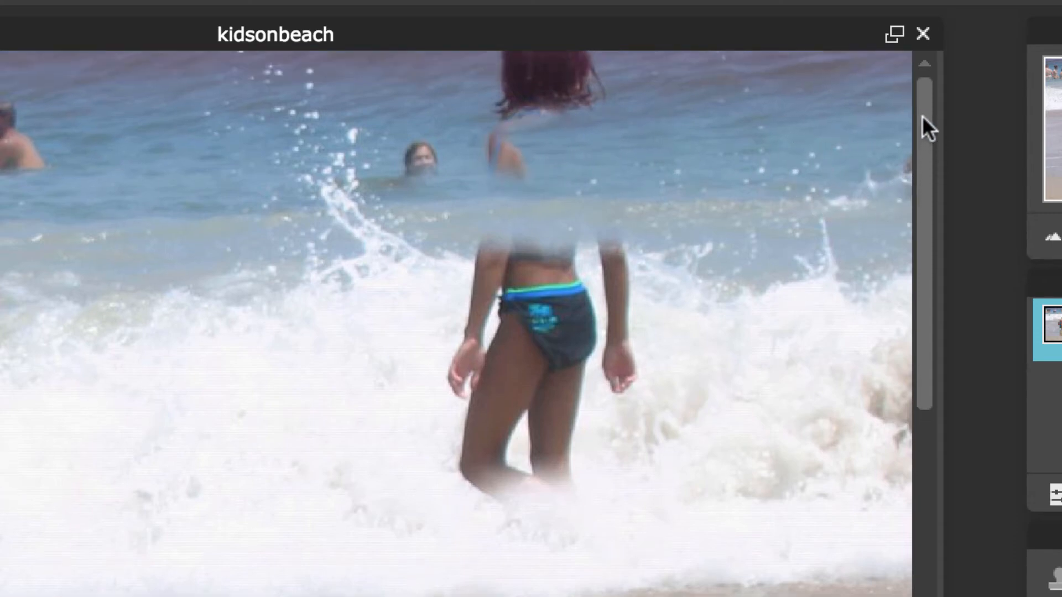
left_click(713, 78, "alt")
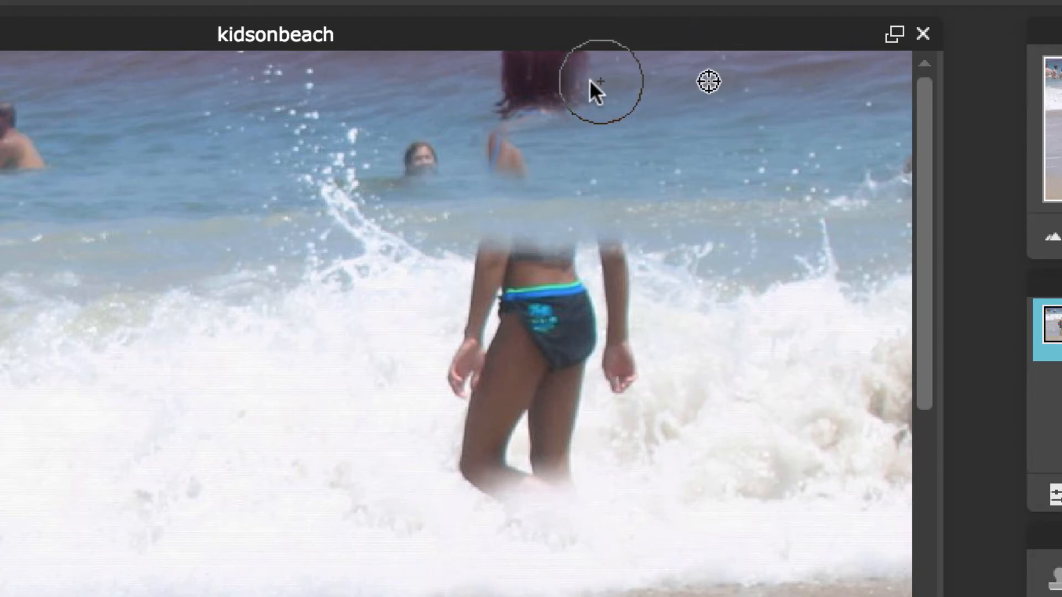
mouse_move(590, 80)
left_mouse_down()
mouse_move(510, 74)
mouse_move(576, 93)
mouse_move(490, 82)
left_mouse_up()
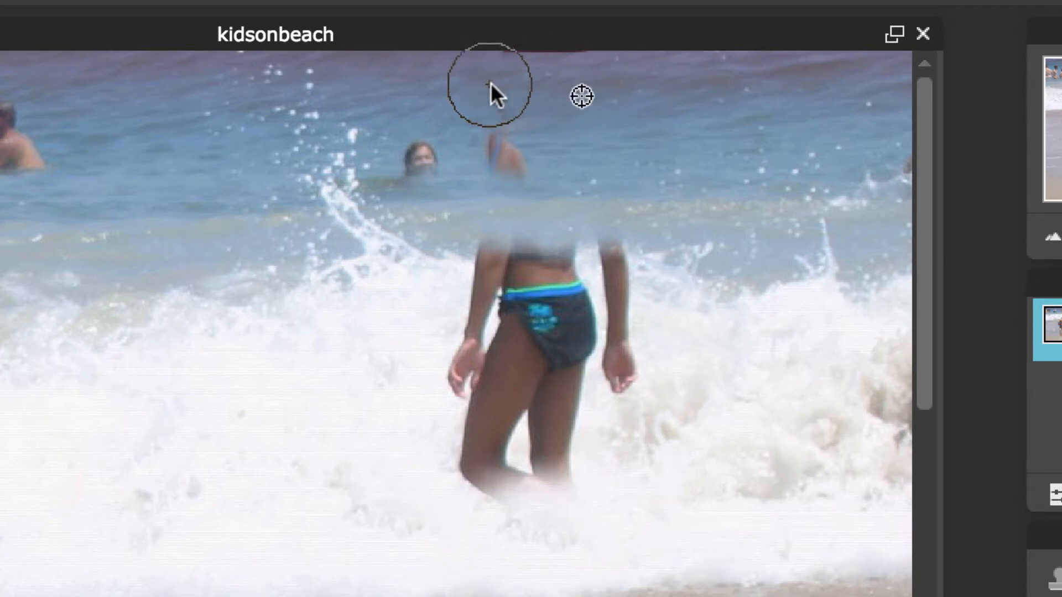
Clone nearby water over the patch where the girl's head was and over the leftover piece of her shoulder.
left_click(94, 82, "alt")
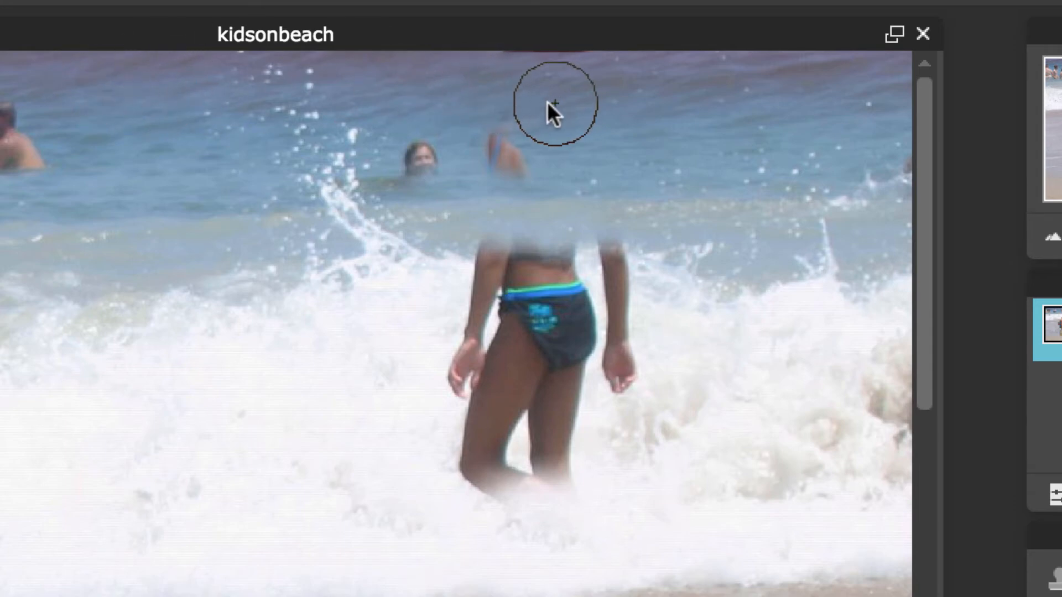
left_click_drag(515, 102, 515, 95)
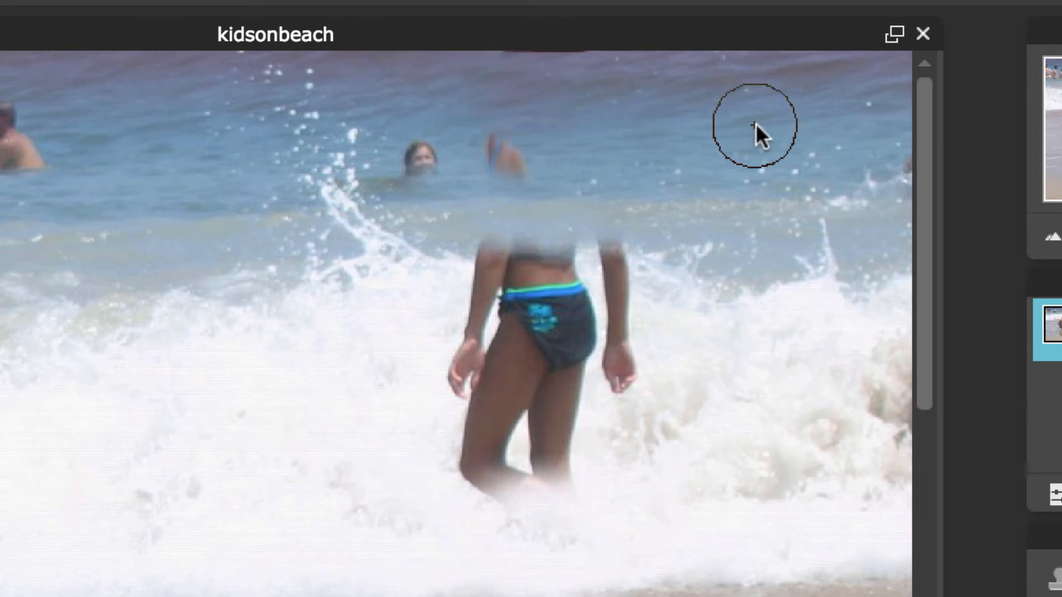
left_click(682, 154, "alt")
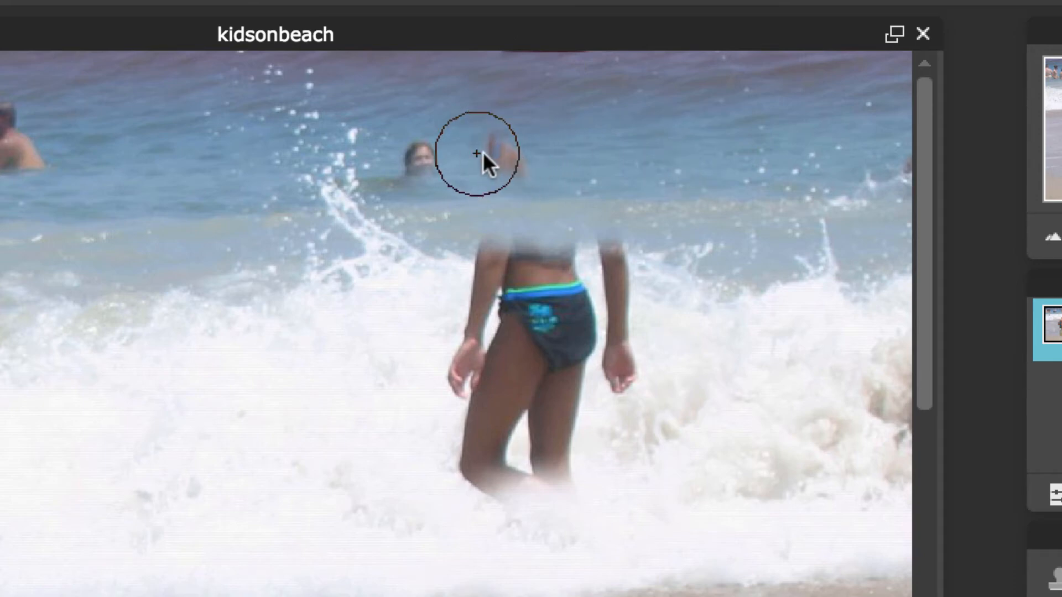
left_click(500, 156)
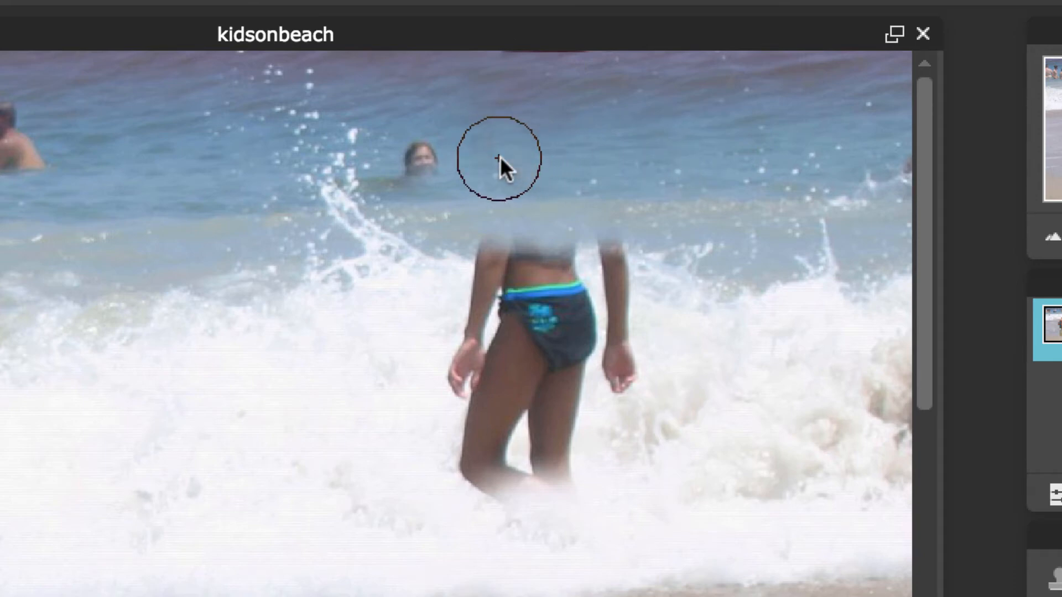
Clone open water over the swimmer's head near the splash and over the swimmer farther left.
left_click(420, 155)
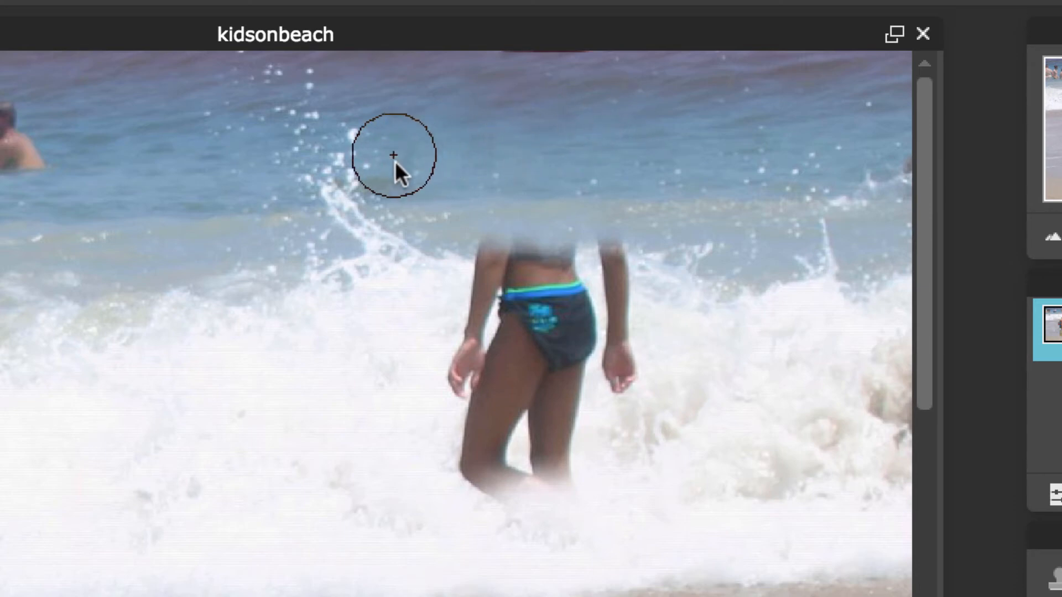
left_click(395, 167)
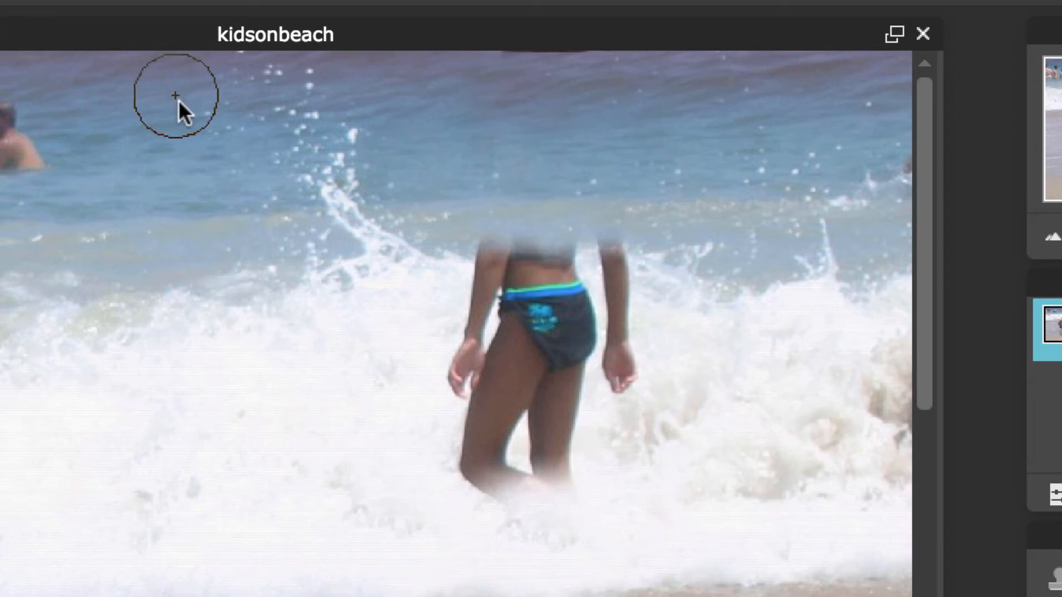
left_click(630, 142, "alt")
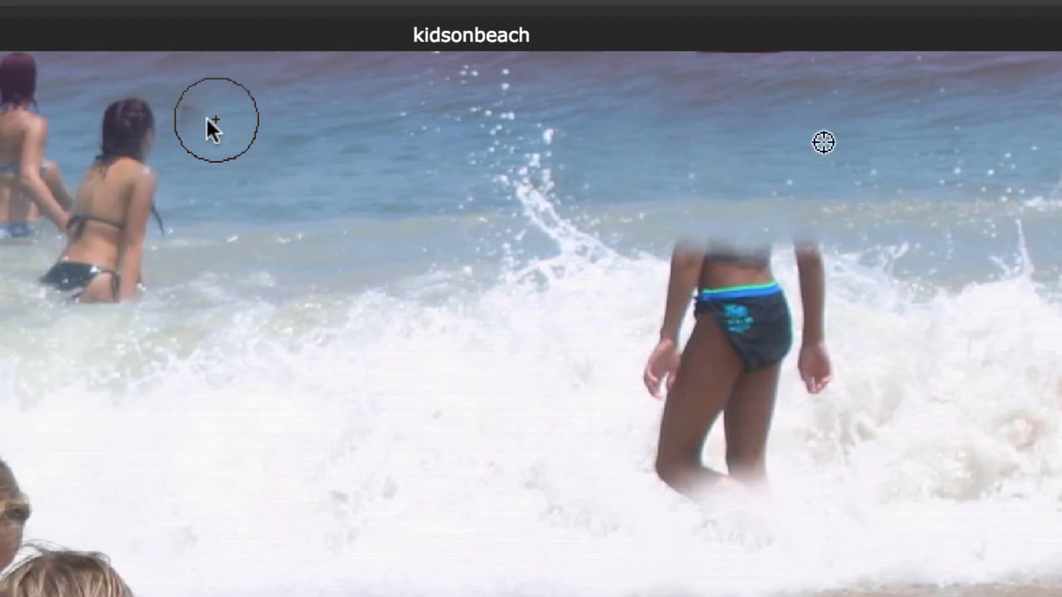
mouse_move(208, 118)
left_mouse_down()
mouse_move(177, 122)
mouse_move(199, 121)
left_mouse_up()
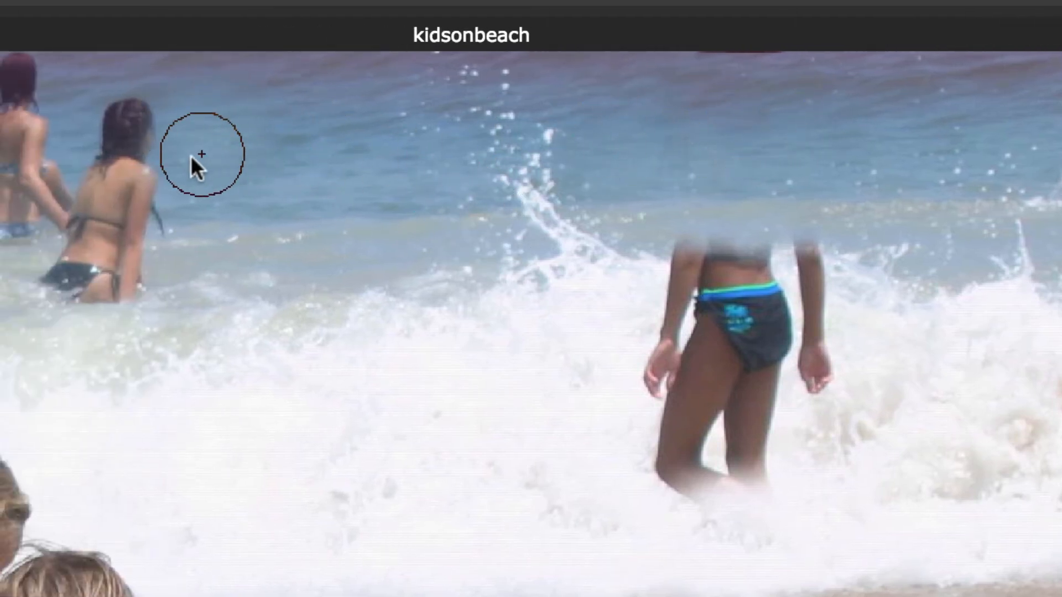
Sample the water to the right of the girl in the dark bikini and clone it over her head and shoulders.
left_click(324, 146, "alt")
left_click_drag(165, 144, 83, 146)
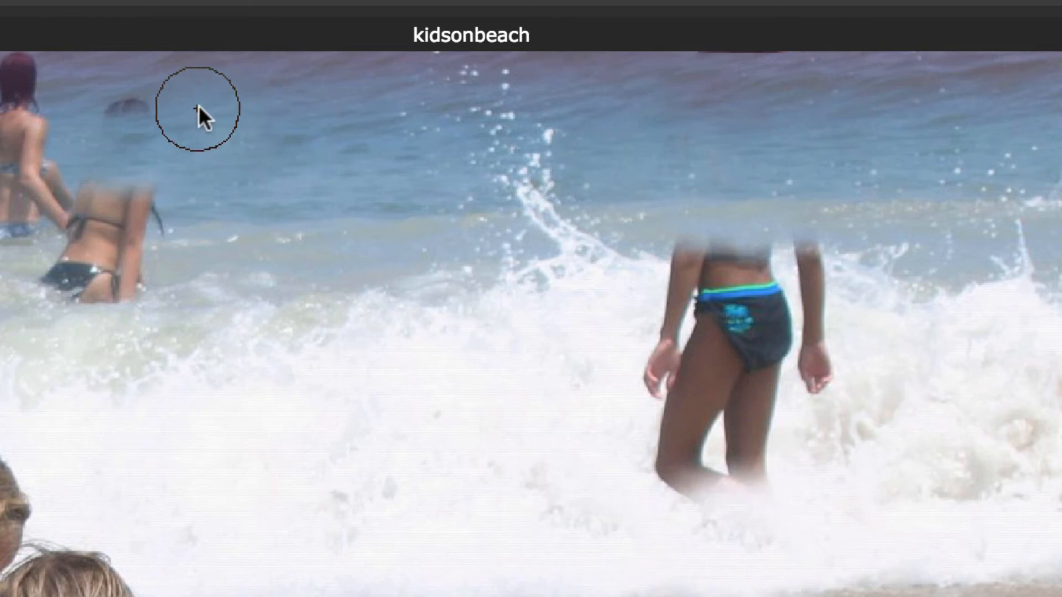
left_click_drag(198, 106, 193, 106)
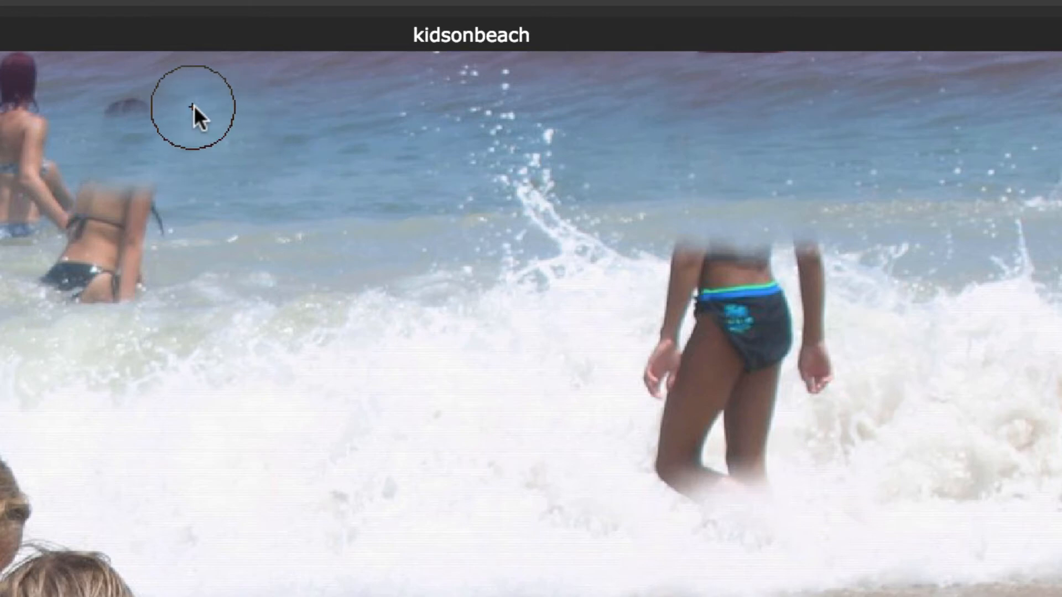
left_click(328, 112, "alt")
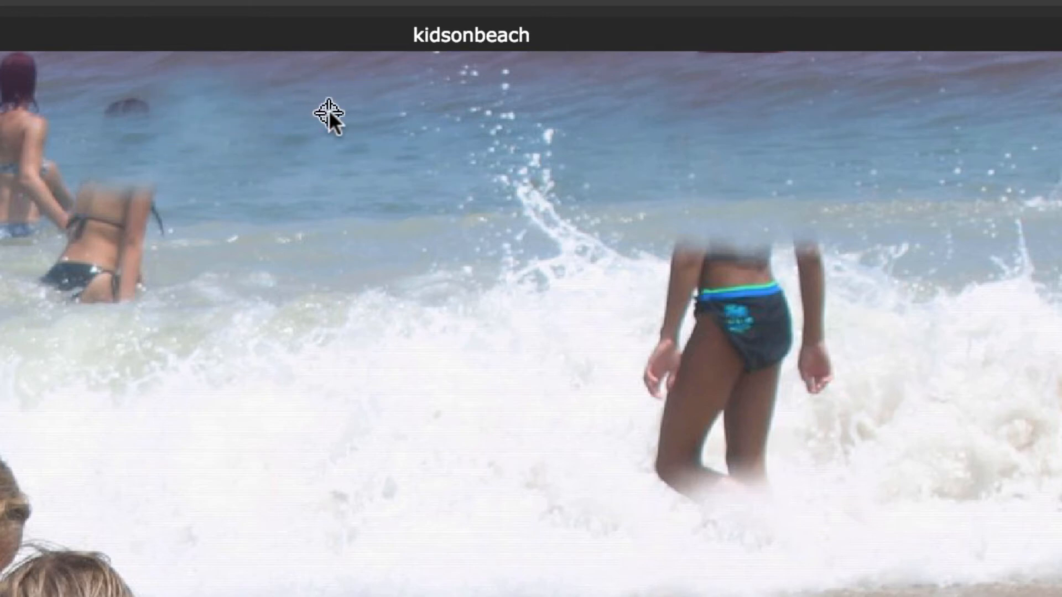
left_click_drag(163, 124, 109, 118)
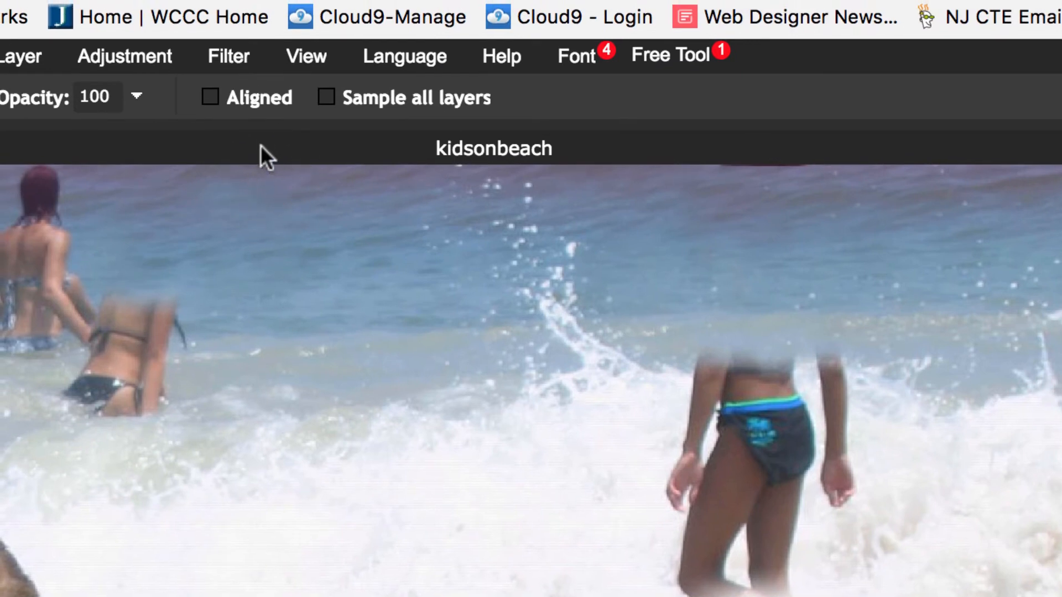
Turn on Aligned sampling, enlarge the clone brush, and clone the foam across the walking girl's knees.
left_click(212, 96)
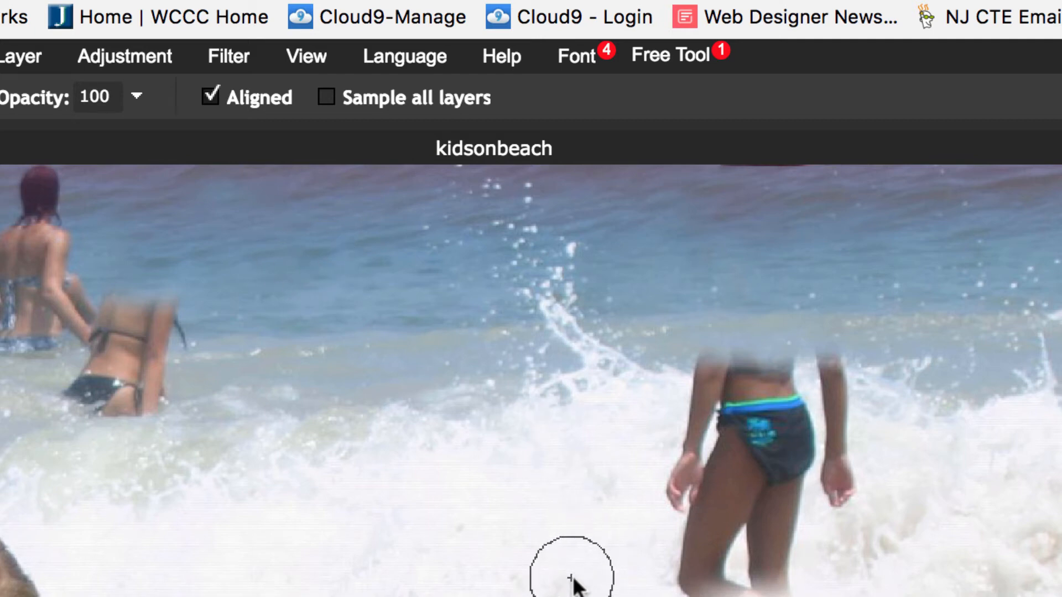
key("bracketright")
key("bracketright")
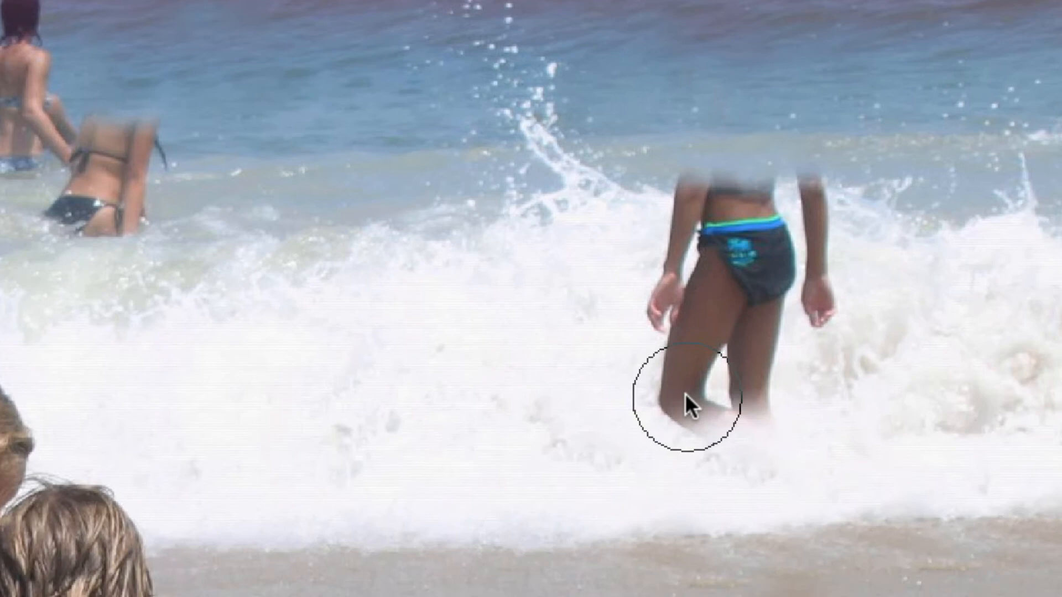
mouse_move(685, 393)
left_mouse_down()
mouse_move(663, 398)
mouse_move(784, 400)
mouse_move(812, 387)
left_mouse_up()
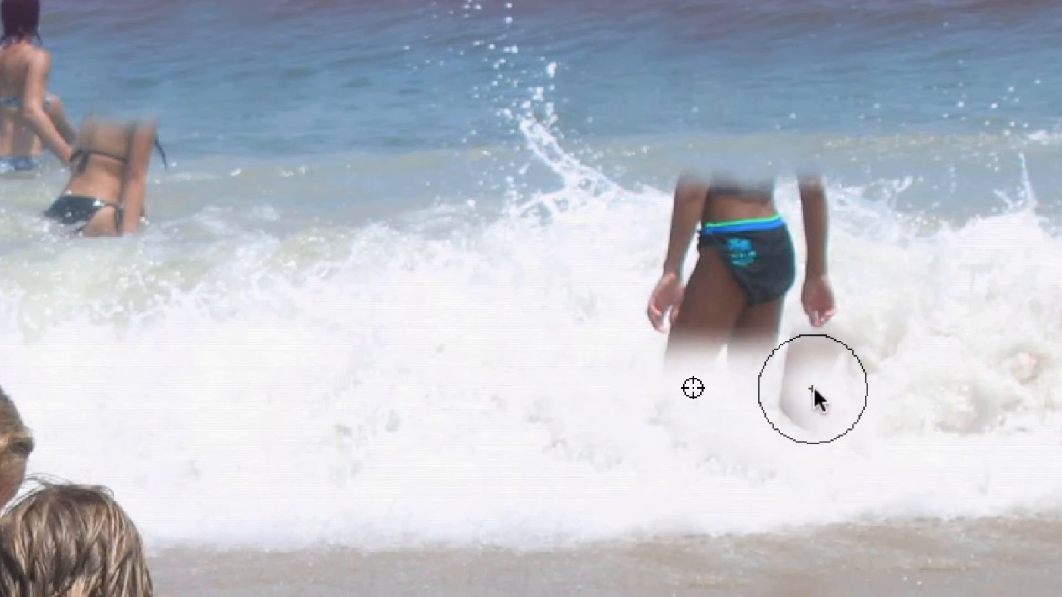
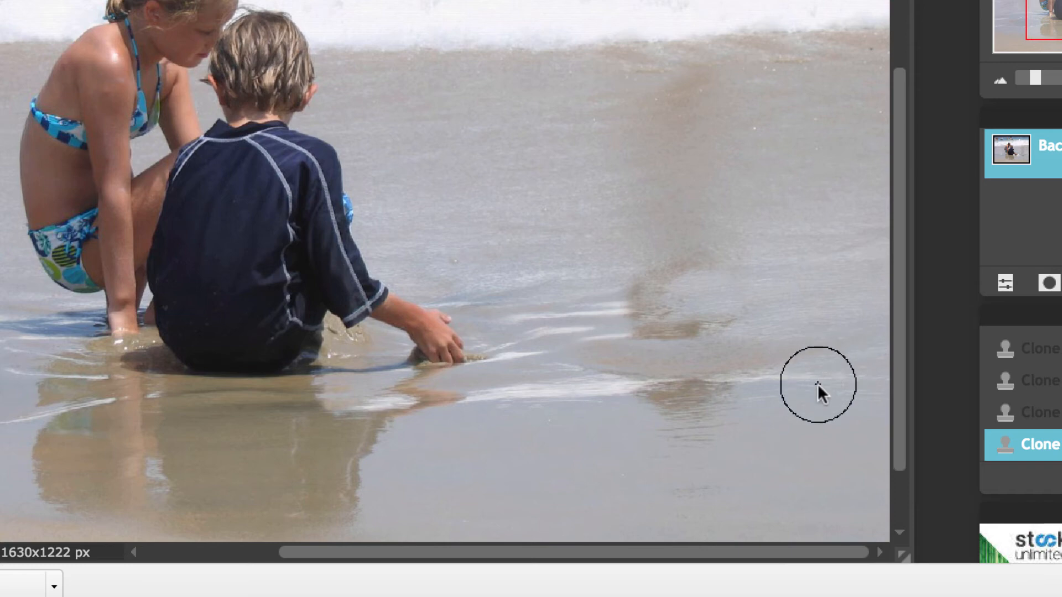
Clone wet sand and the water streaks beside the boy's hand over the dark reflection patches to his right.
left_click(820, 385, "super")
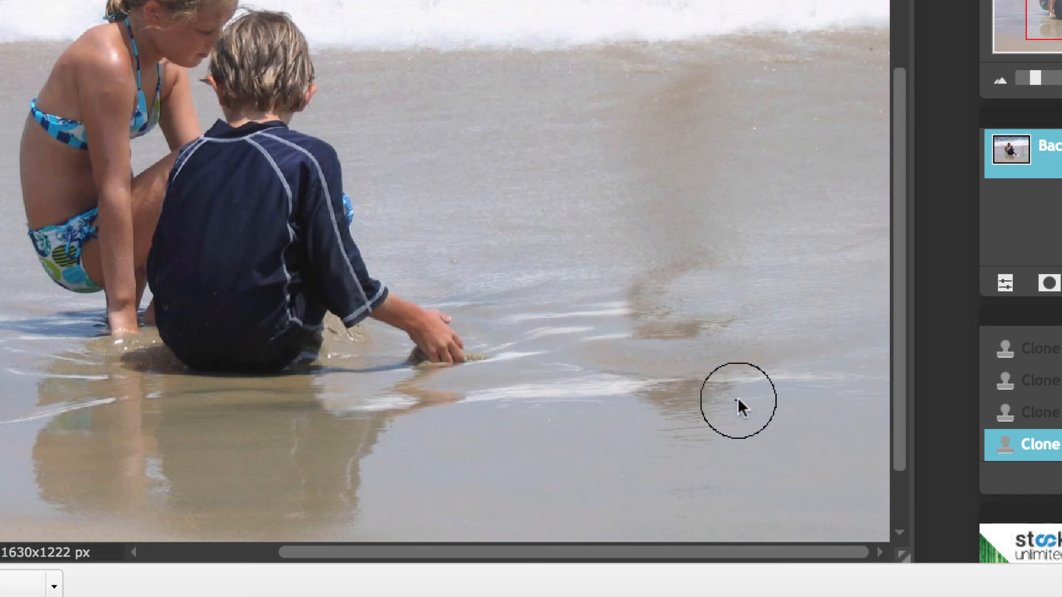
left_click_drag(723, 386, 647, 394)
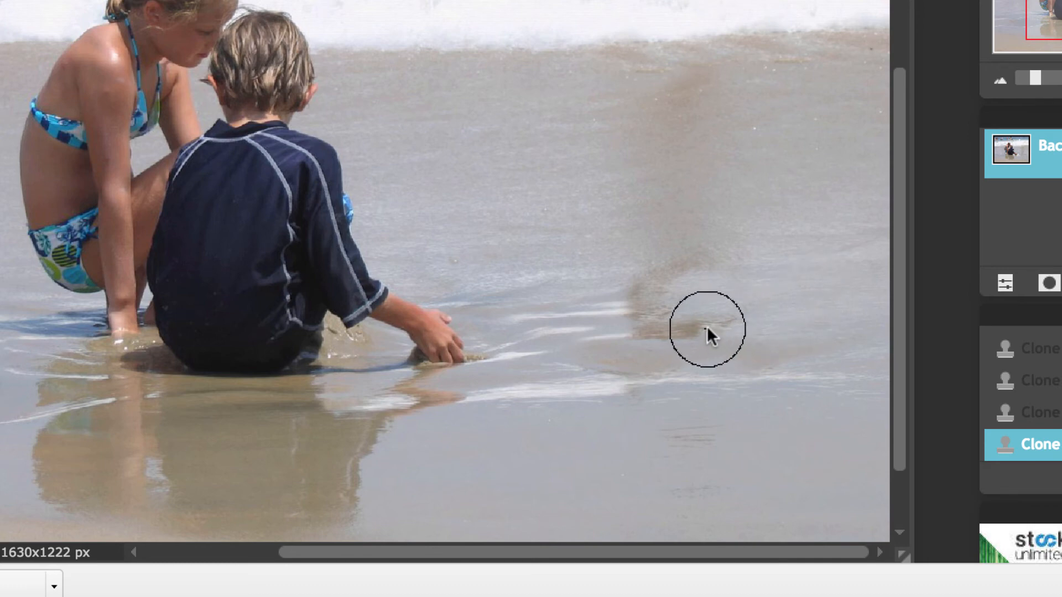
mouse_move(707, 326)
left_mouse_down()
mouse_move(646, 308)
mouse_move(632, 323)
mouse_move(516, 317)
left_mouse_up()
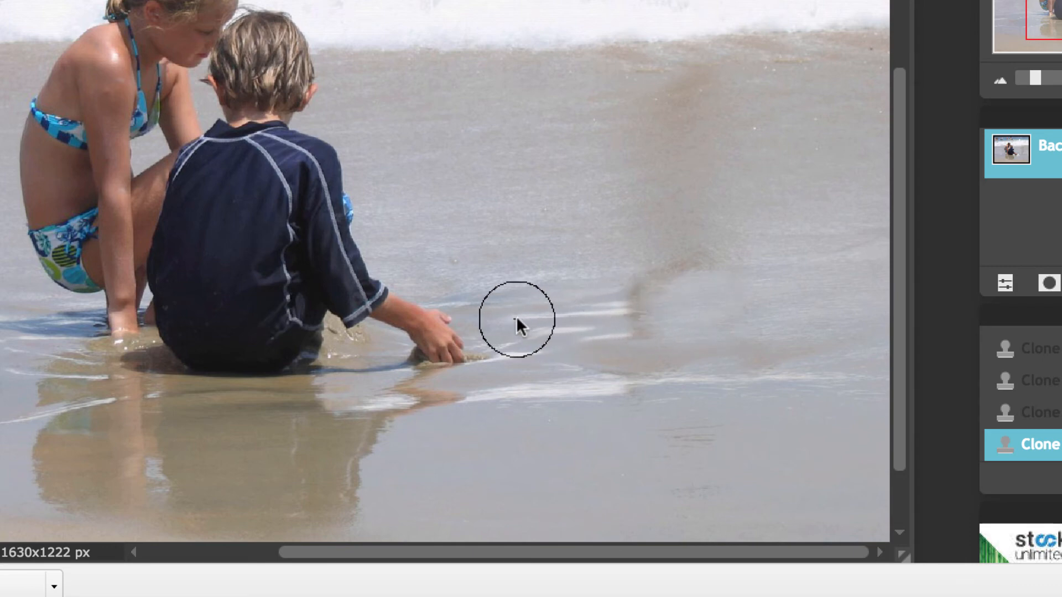
left_click(516, 317, "alt")
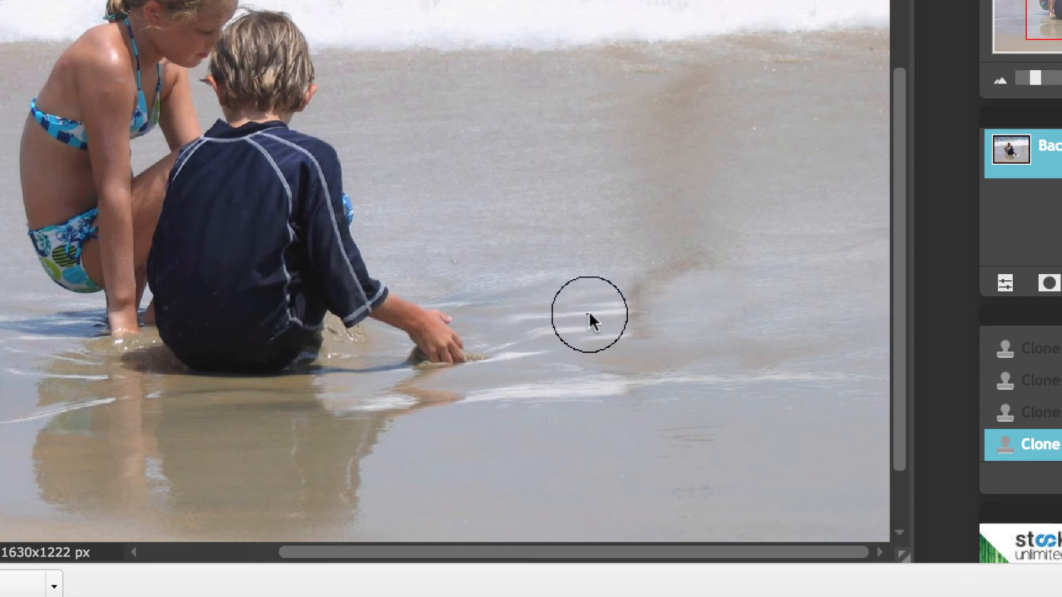
mouse_move(589, 311)
left_mouse_down()
mouse_move(672, 314)
mouse_move(673, 296)
left_mouse_up()
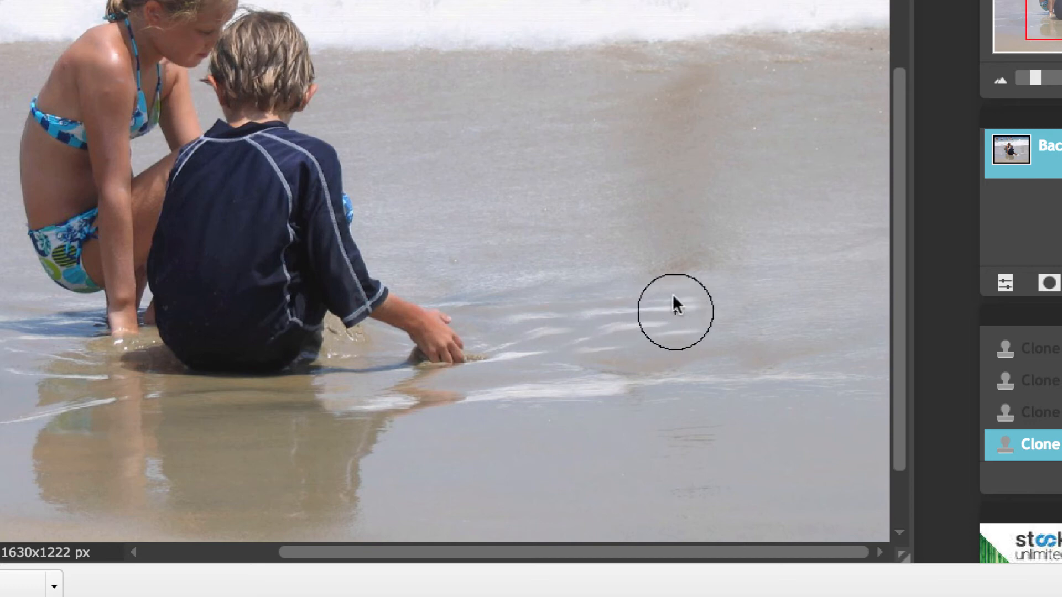
Clone the water streaks and smooth wet sand across the leftover patches farther right of the boy's hand.
left_click_drag(628, 352, 730, 343)
left_click_drag(676, 262, 792, 278)
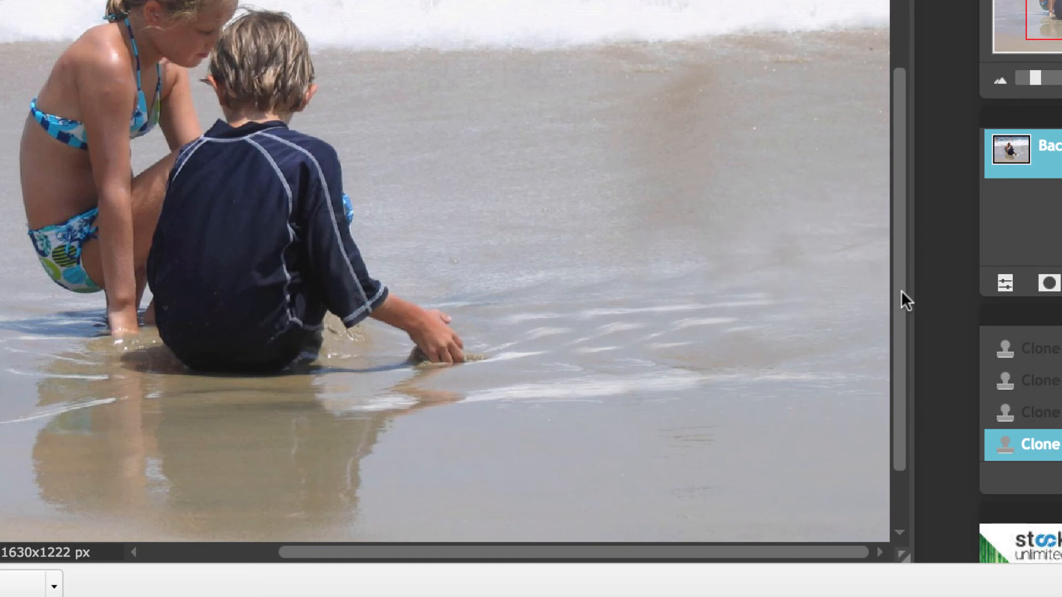
Reduce the clone brush to 121 and clone shallow water over the bikini girl's torso and the lower bodies of the nearby swimmers.
scroll(897, 277, "up", 4)
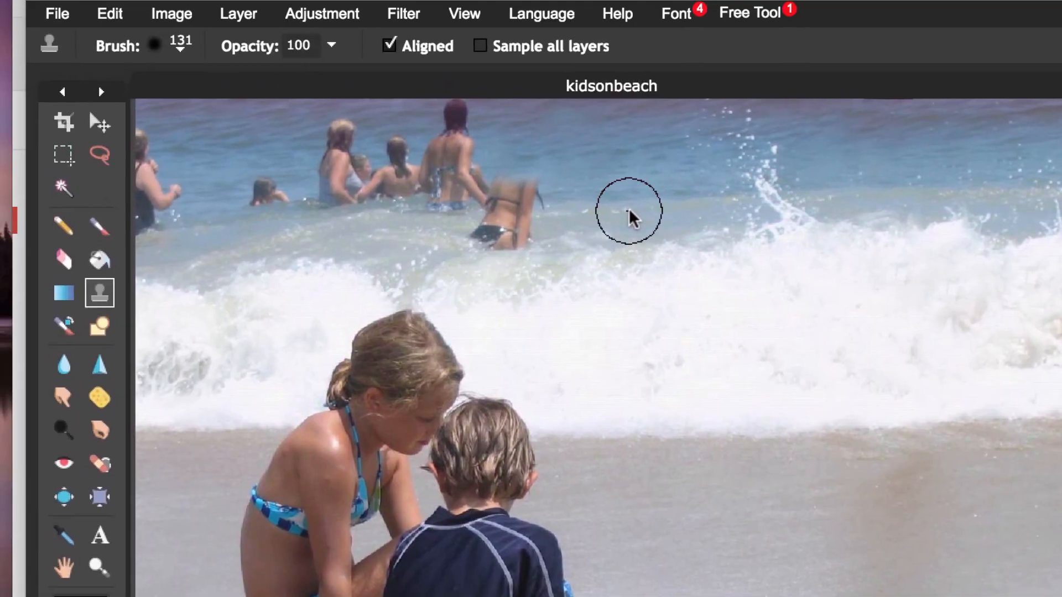
key("bracketleft")
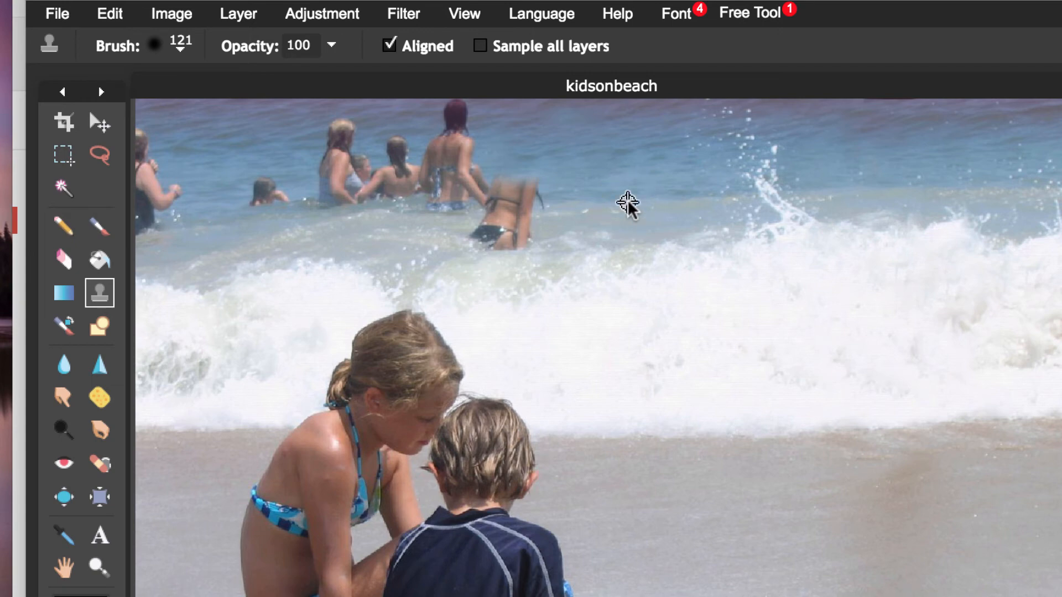
left_click_drag(558, 197, 456, 204)
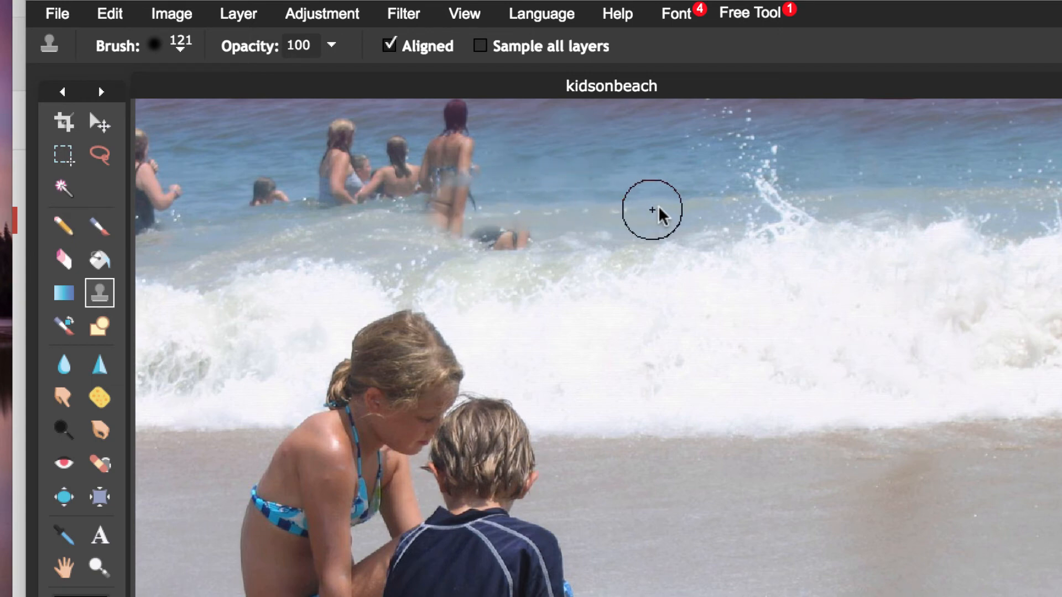
left_click(676, 210, "ctrl")
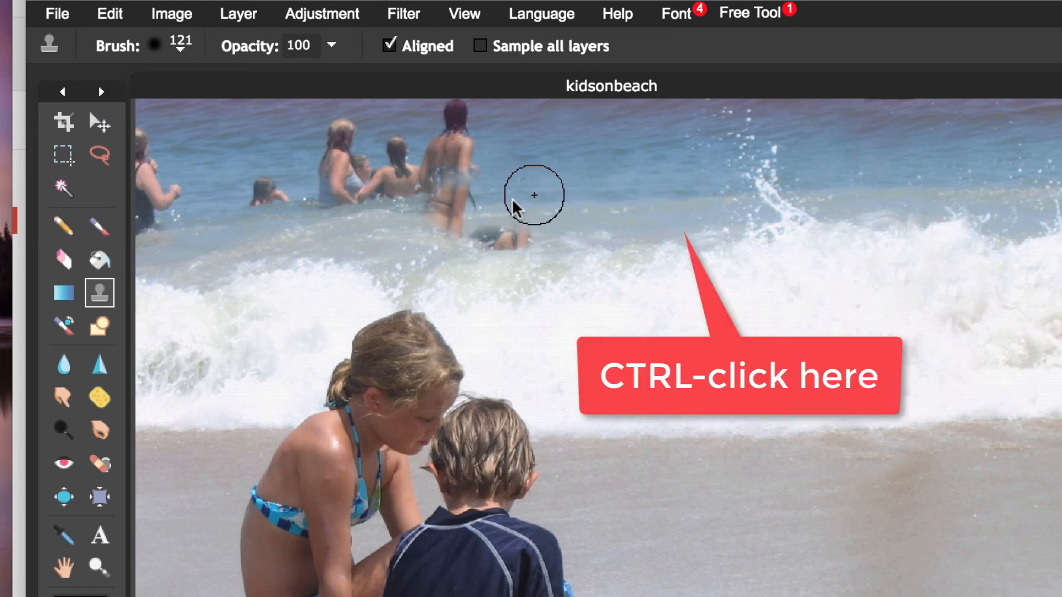
left_click_drag(477, 208, 364, 209)
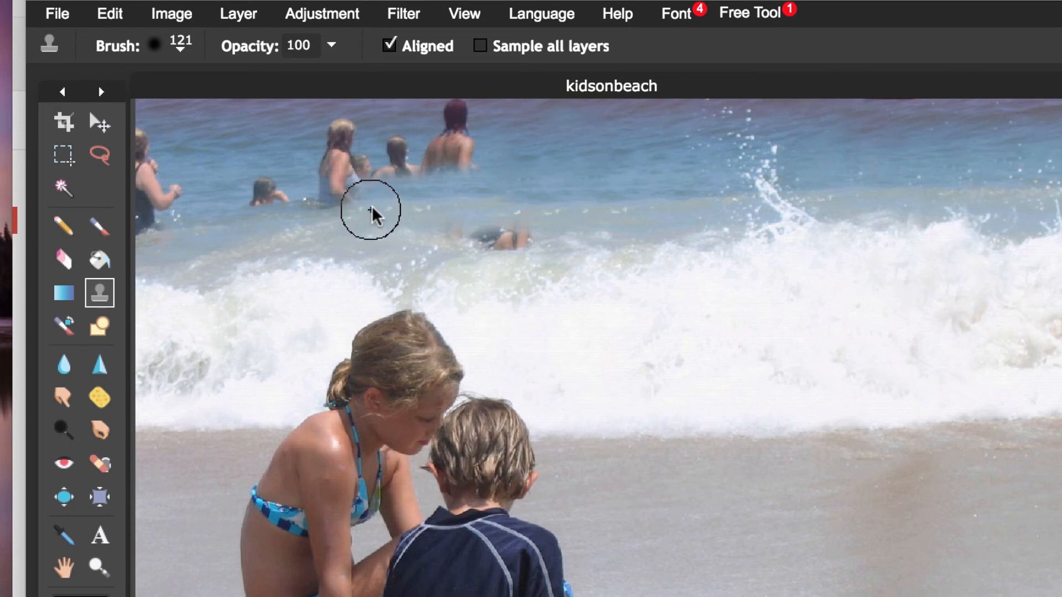
left_click_drag(372, 209, 327, 223)
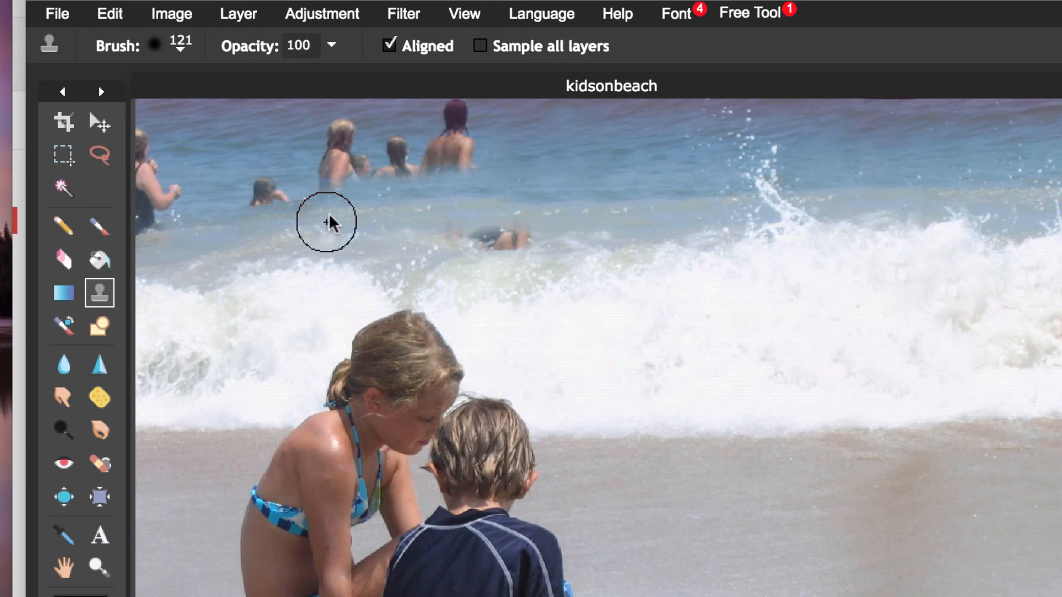
Sample the open blue water and clone it over the group's remaining heads and torsos and the small swimmer left of them.
left_click(578, 166, "ctrl")
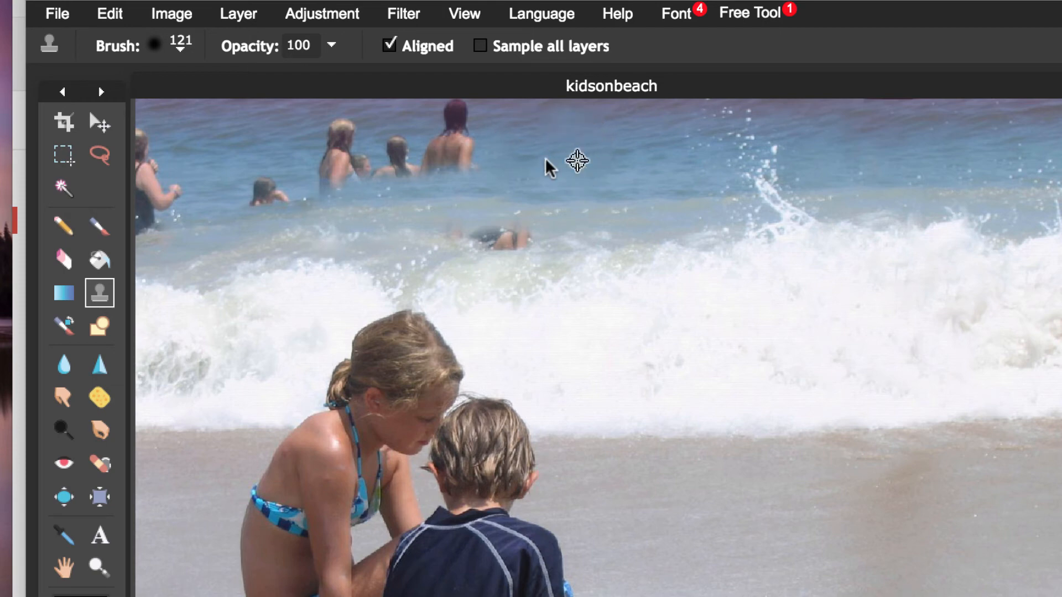
left_click_drag(480, 161, 385, 161)
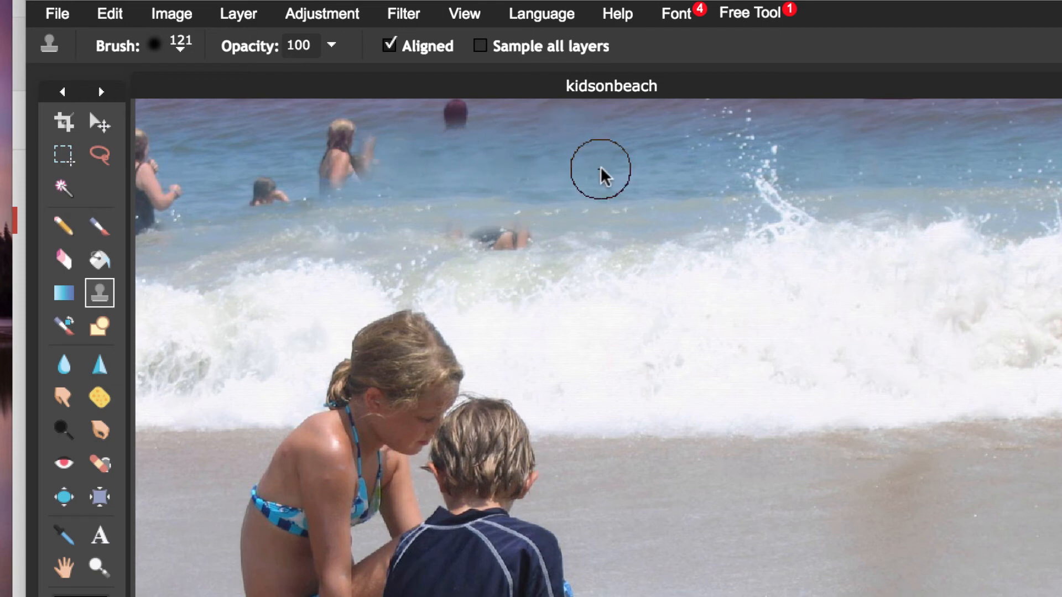
left_click(545, 115, "ctrl")
mouse_move(489, 119)
left_mouse_down()
mouse_move(438, 117)
mouse_move(465, 98)
mouse_move(476, 114)
mouse_move(489, 105)
mouse_move(458, 106)
left_mouse_up()
mouse_move(368, 161)
left_mouse_down()
mouse_move(325, 171)
mouse_move(369, 140)
mouse_move(363, 132)
mouse_move(337, 135)
mouse_move(330, 155)
left_mouse_up()
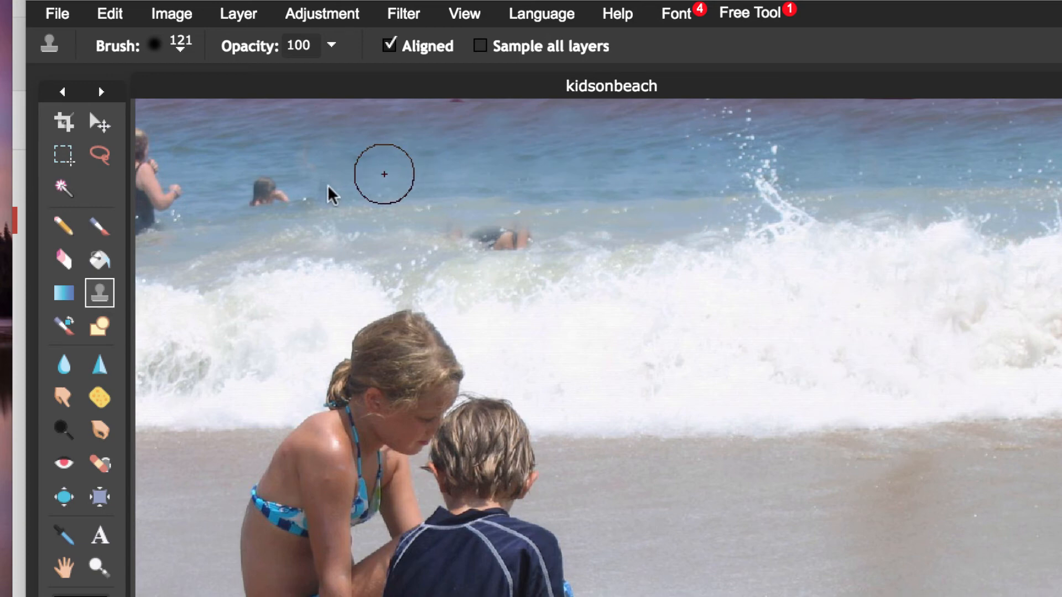
mouse_move(289, 195)
left_mouse_down()
mouse_move(303, 195)
mouse_move(247, 195)
left_mouse_up()
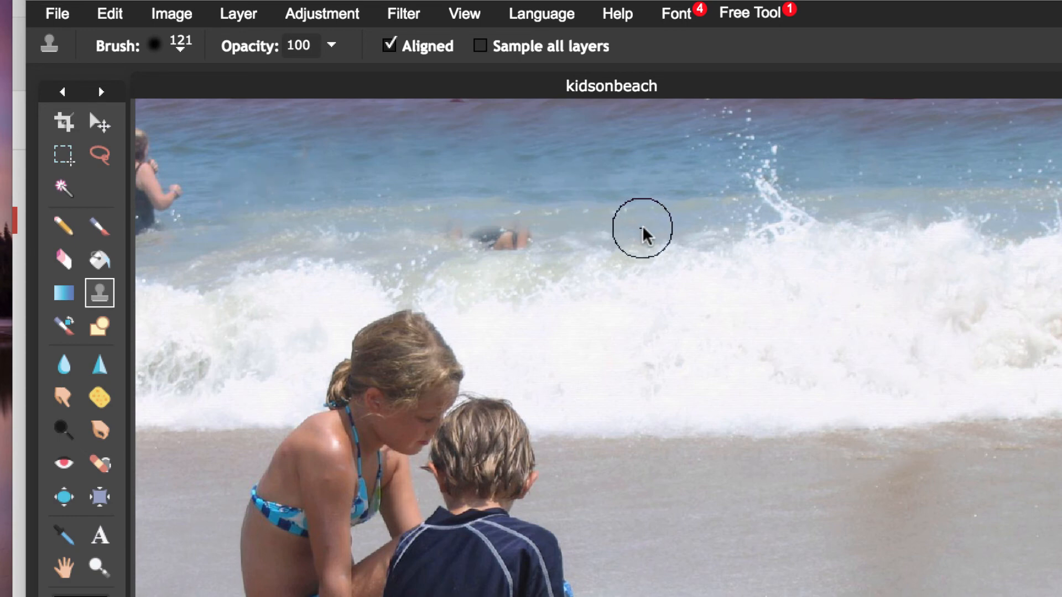
Clone water and foam over the leftover dark bikini bottom, resampling near the wave crest to break up repeated foam patterns.
mouse_move(517, 225)
left_mouse_down()
mouse_move(524, 237)
mouse_move(450, 239)
left_mouse_up()
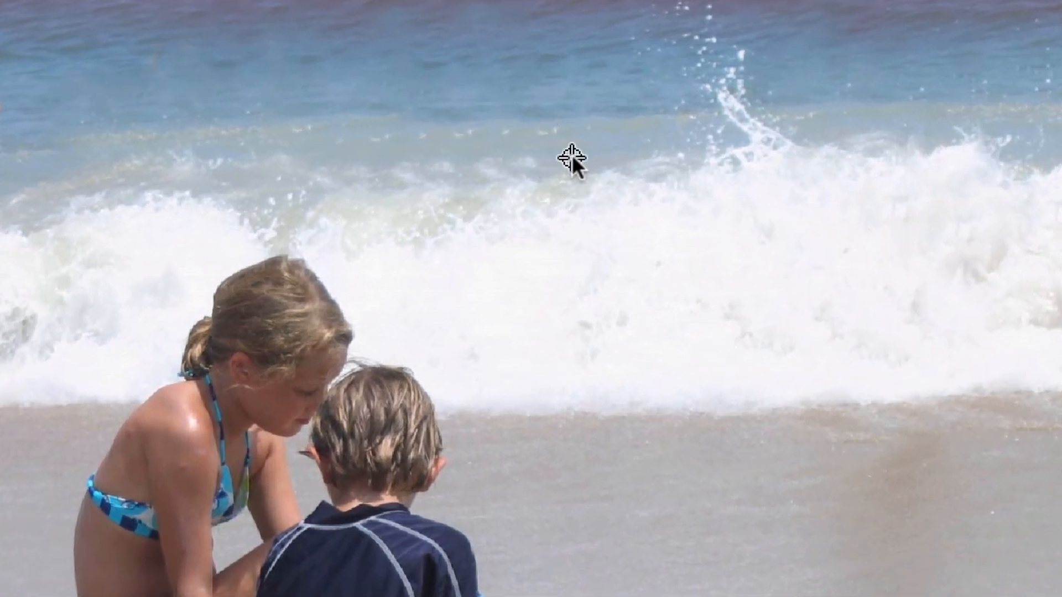
left_click(572, 158, "alt")
left_click(436, 170)
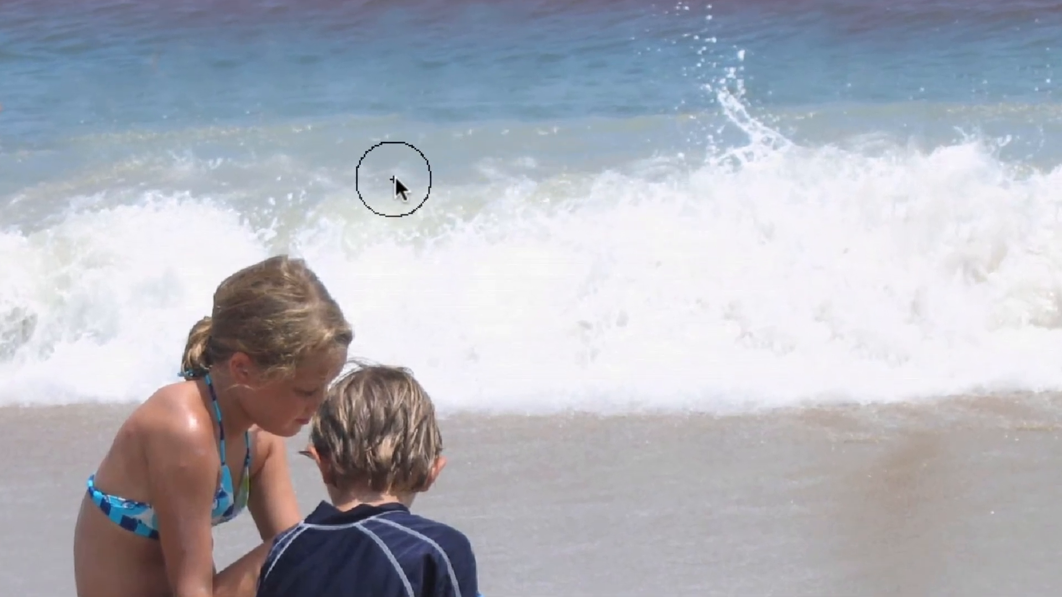
left_click(567, 145, "alt")
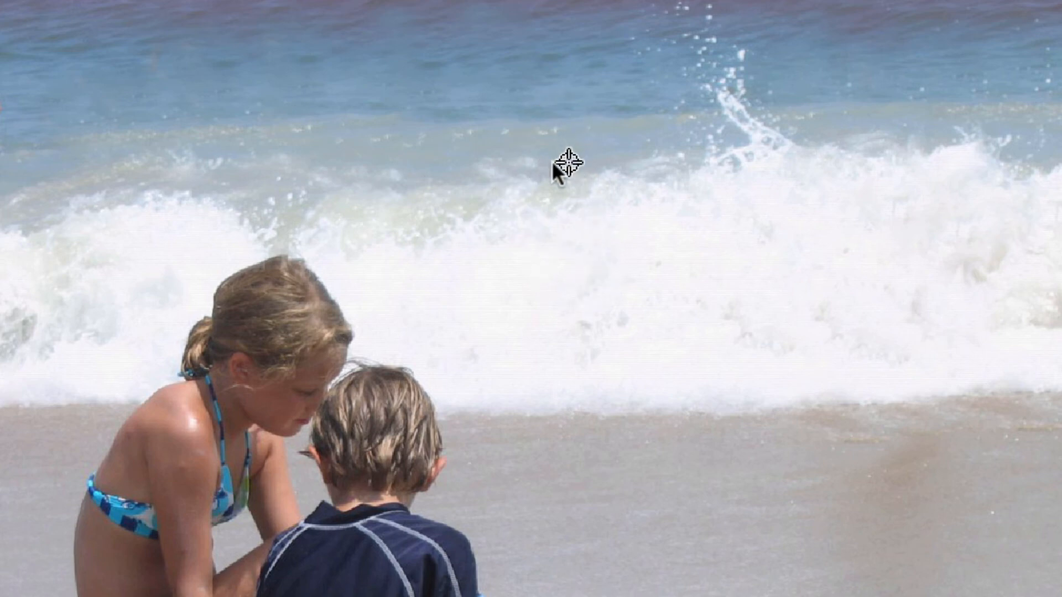
left_click(393, 174)
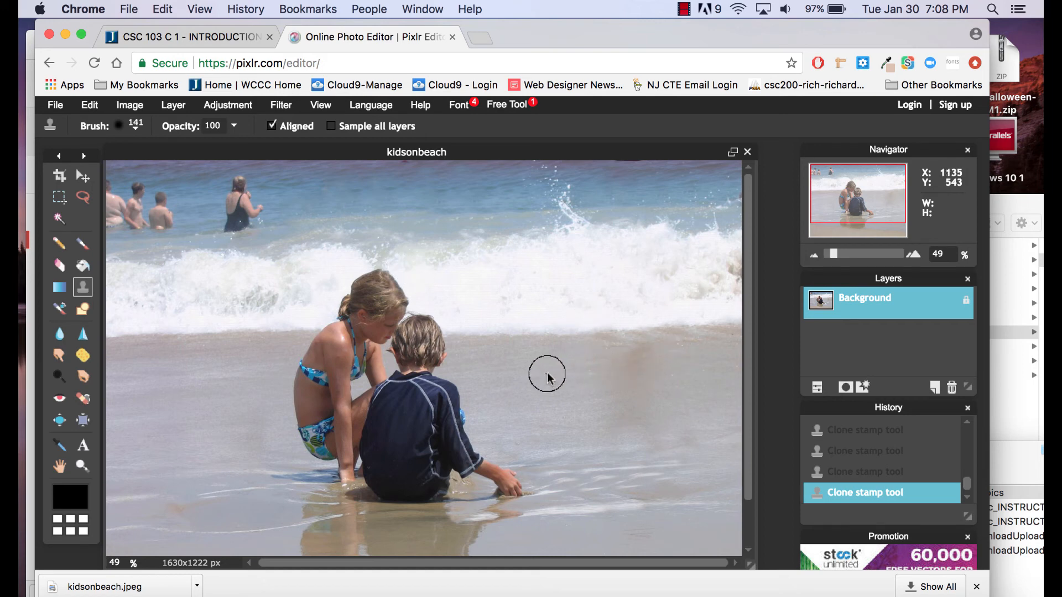
With the clone brush at 151, sample wet sand right of the boy and clone it over the brownish shadow patch.
left_click(510, 365, "alt")
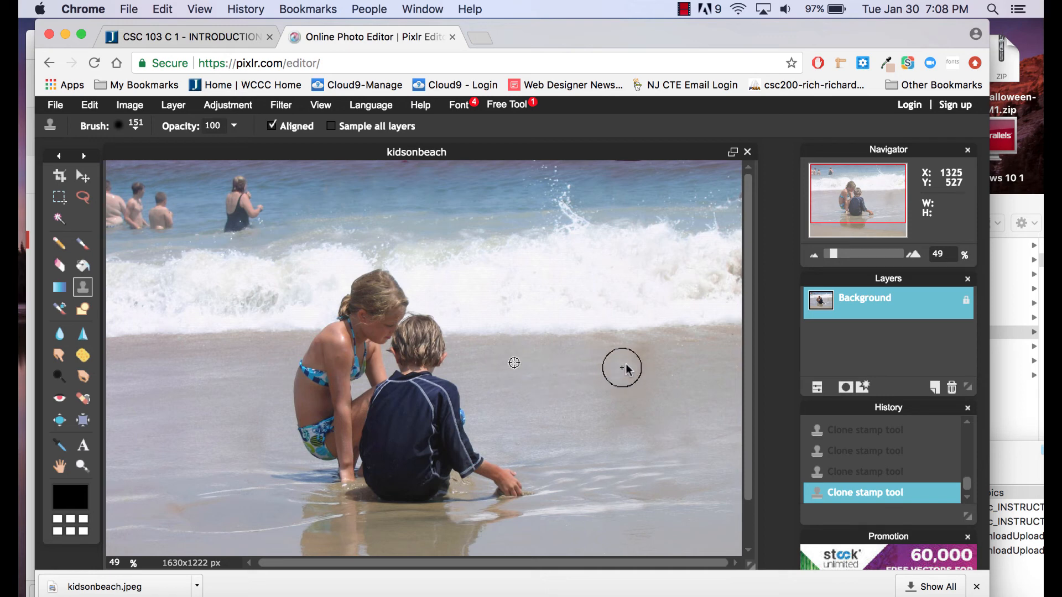
left_click_drag(622, 368, 645, 362)
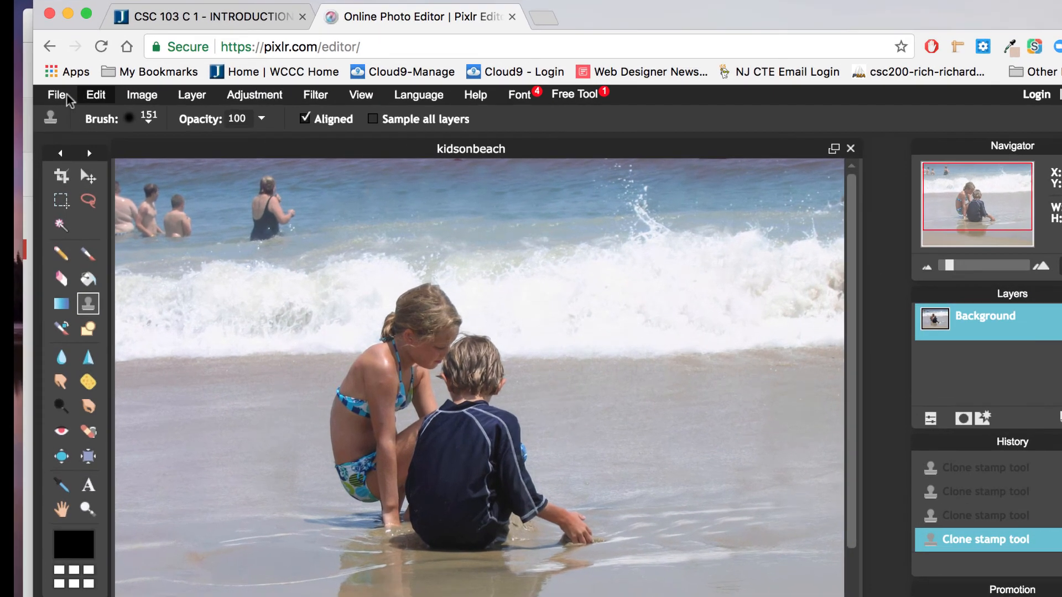
Save the image as a JPEG in the Notes folder, adding the prefix "5-" and the student's name to kidsonbeach.
left_click(55, 104)
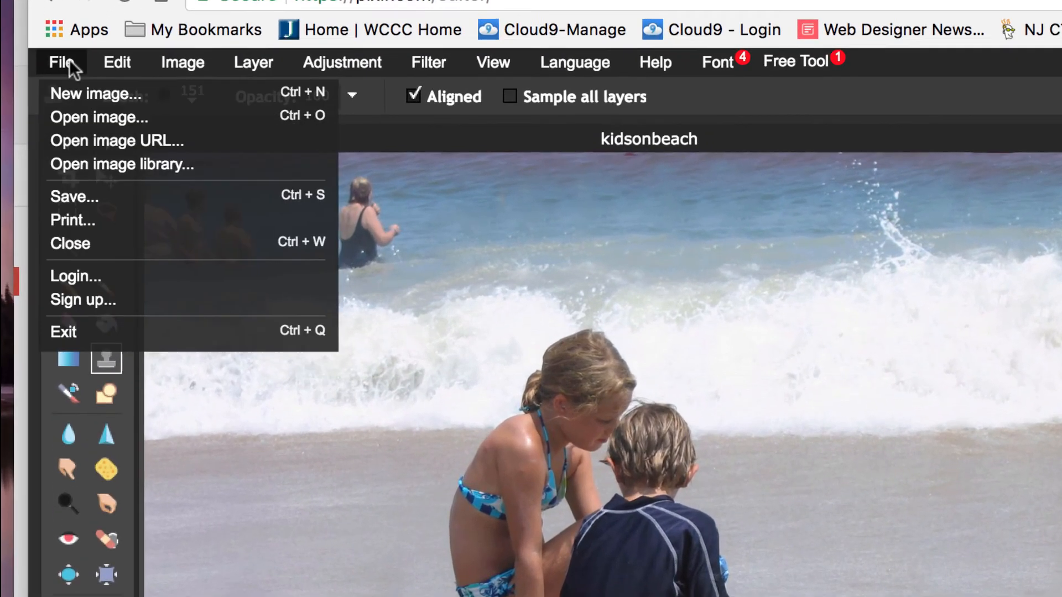
left_click(77, 196)
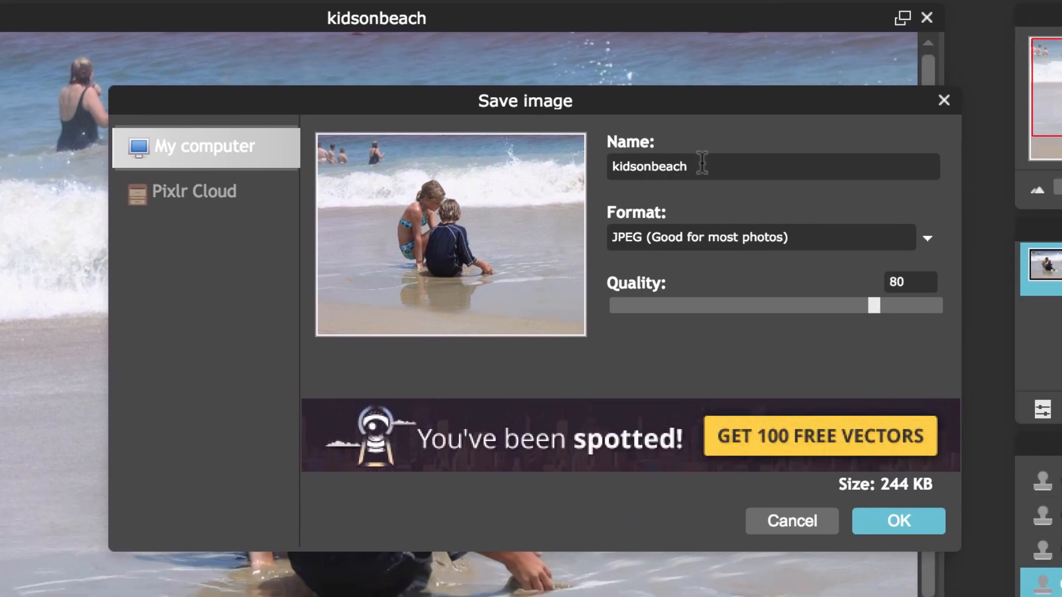
left_click(614, 167)
type("5-")
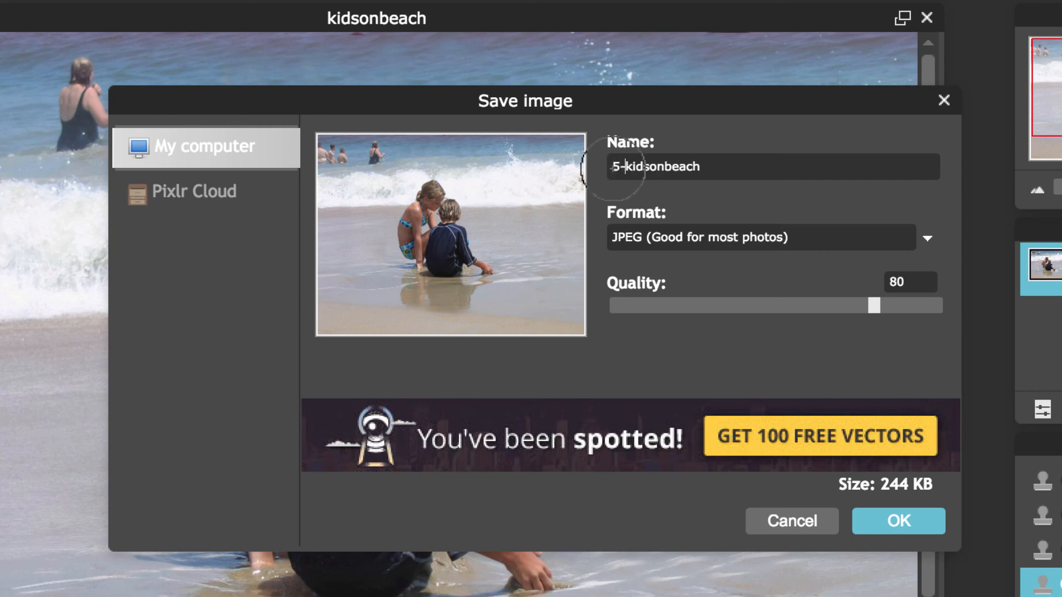
left_click(725, 171)
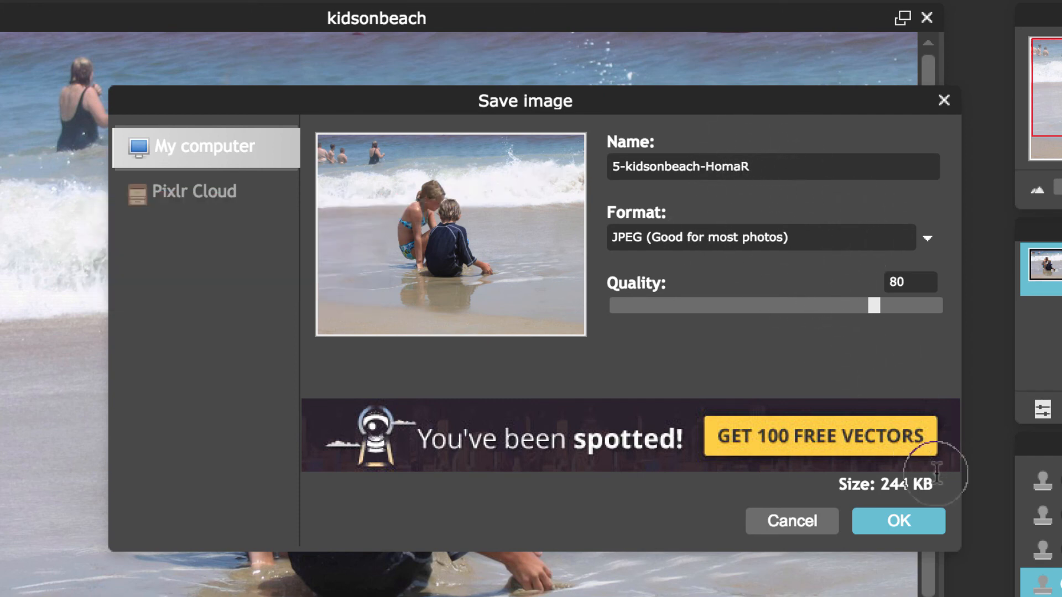
left_click(918, 521)
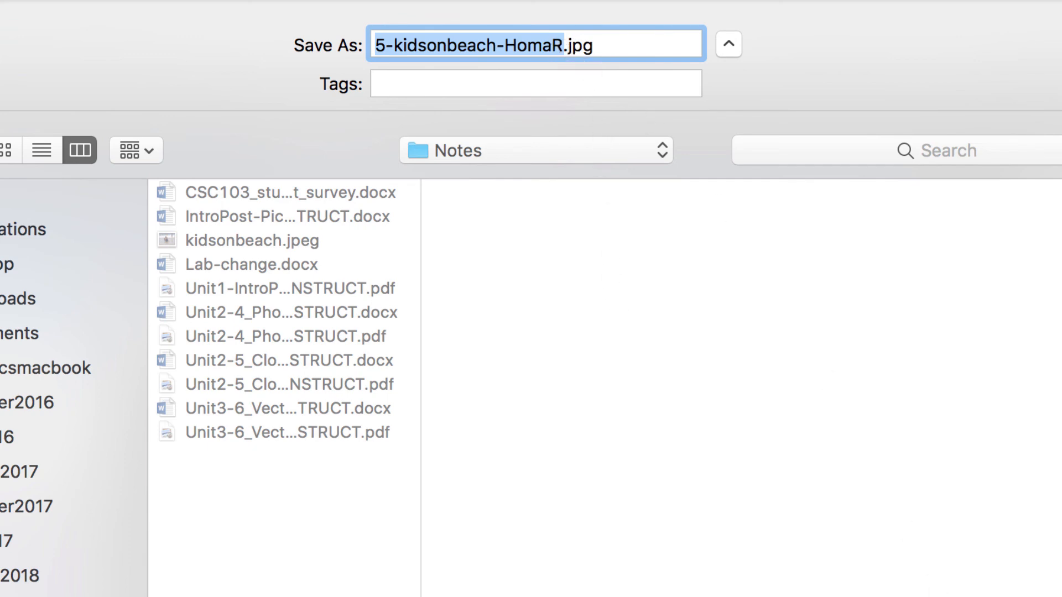
key("Return")
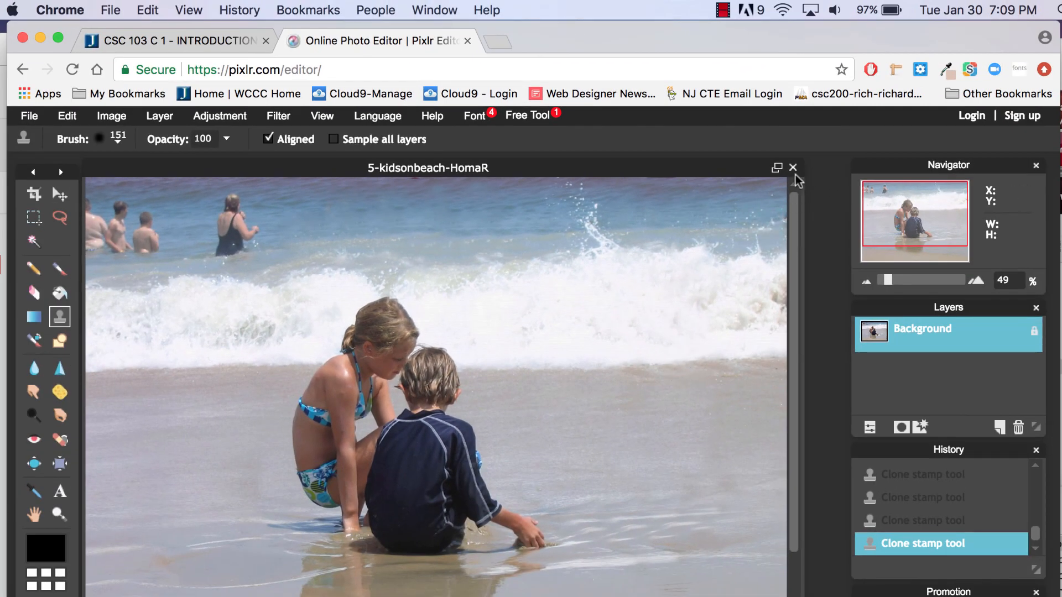
Close the retouched image without saving it again.
left_click(794, 167)
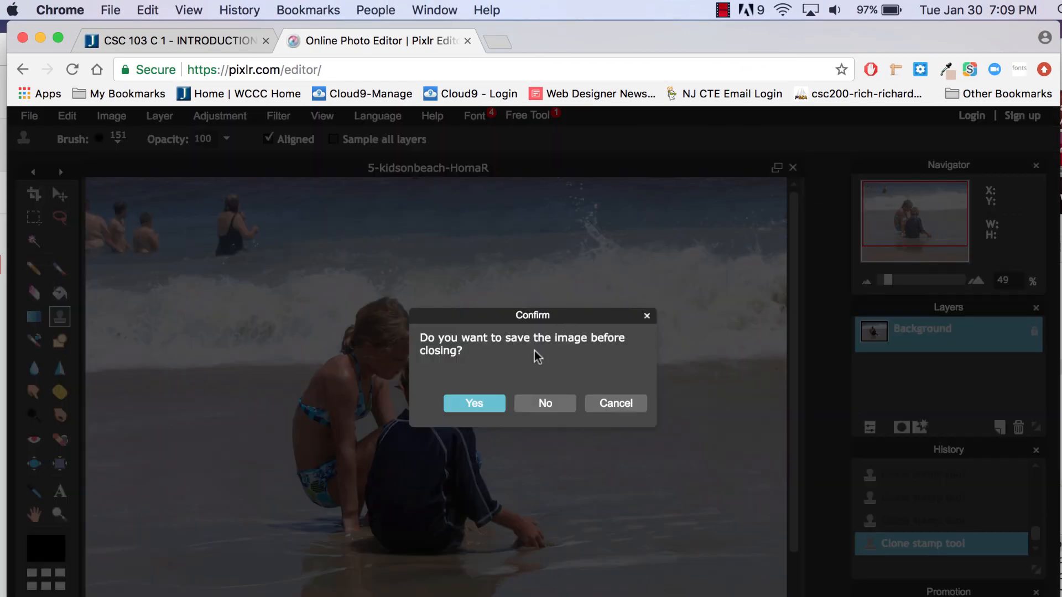
left_click(545, 404)
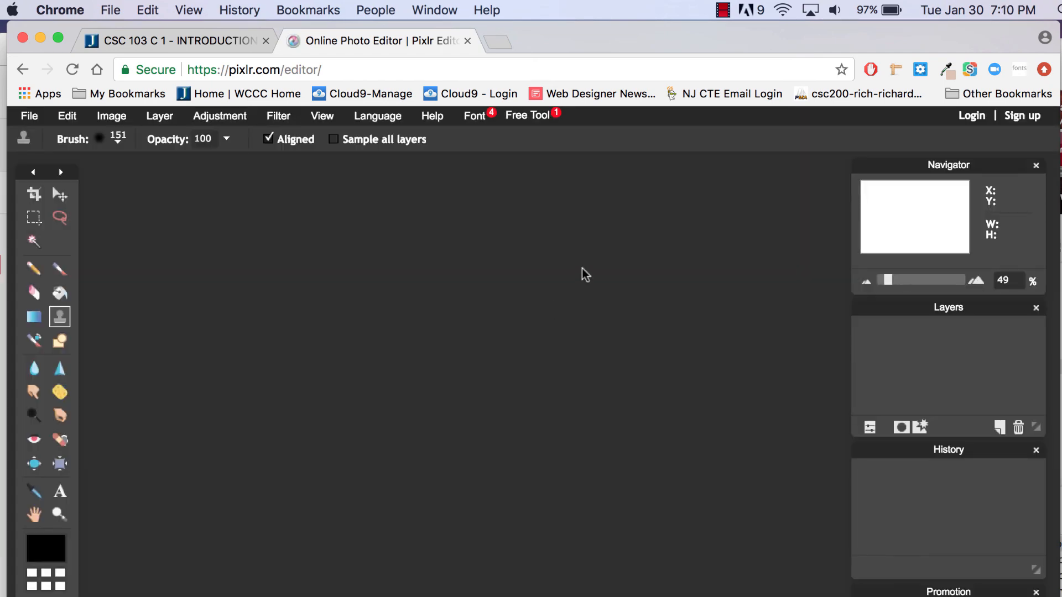
Switch to the CSC 103 course page and start choosing a file to upload for the 5 – Photo Retouching exercise.
left_click(229, 40)
scroll(307, 198, "up", 4)
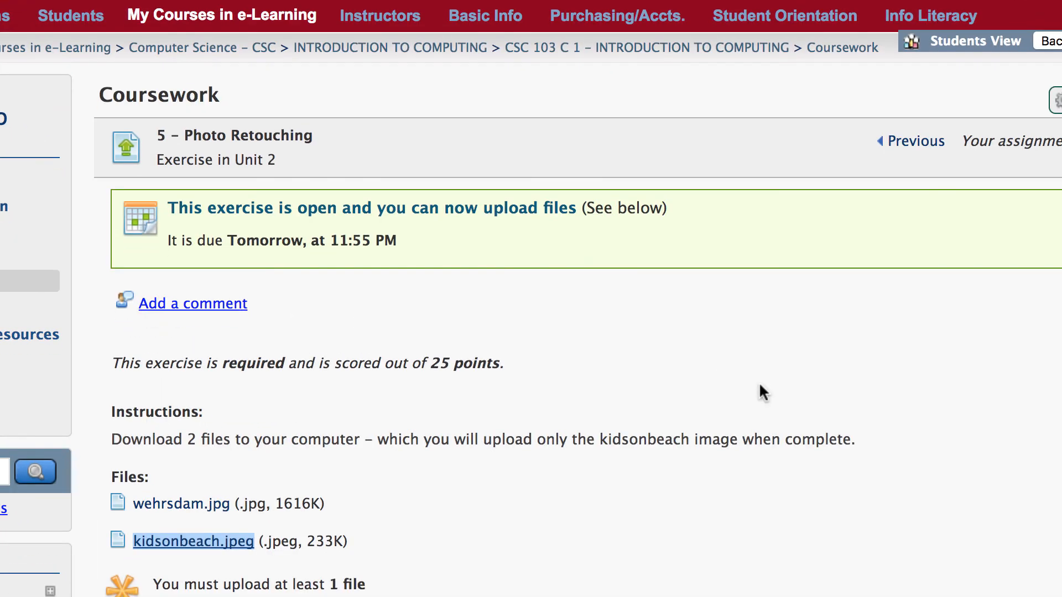
scroll(743, 408, "down", 4)
scroll(760, 391, "down", 1)
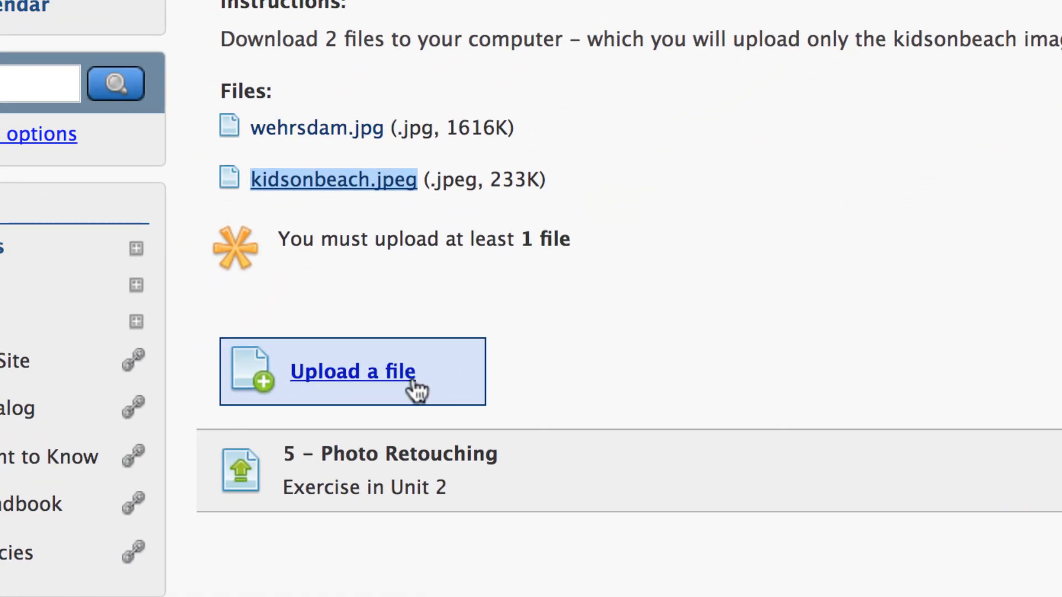
left_click(389, 381)
left_click(735, 102)
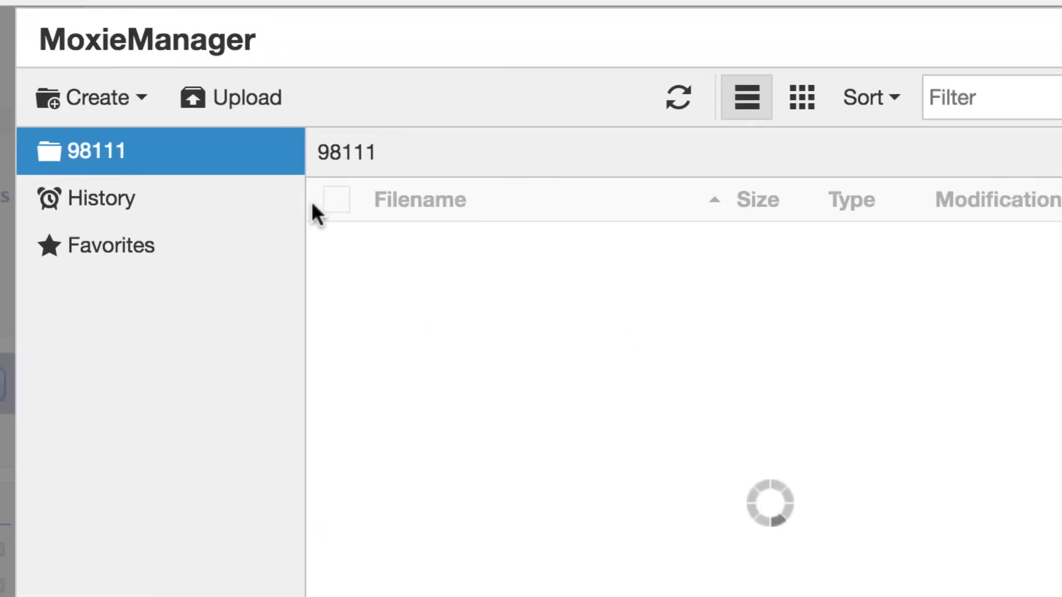
Upload the retouched kidsonbeach JPEG from the Notes folder, insert it as the chosen file, and add it to the exercise.
left_click(255, 118)
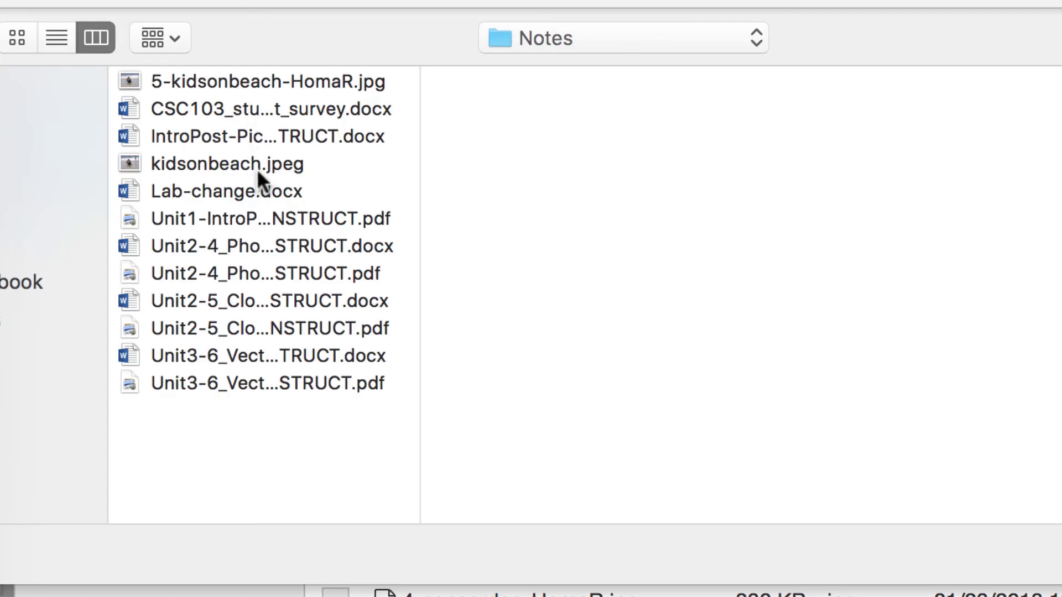
left_click(271, 82)
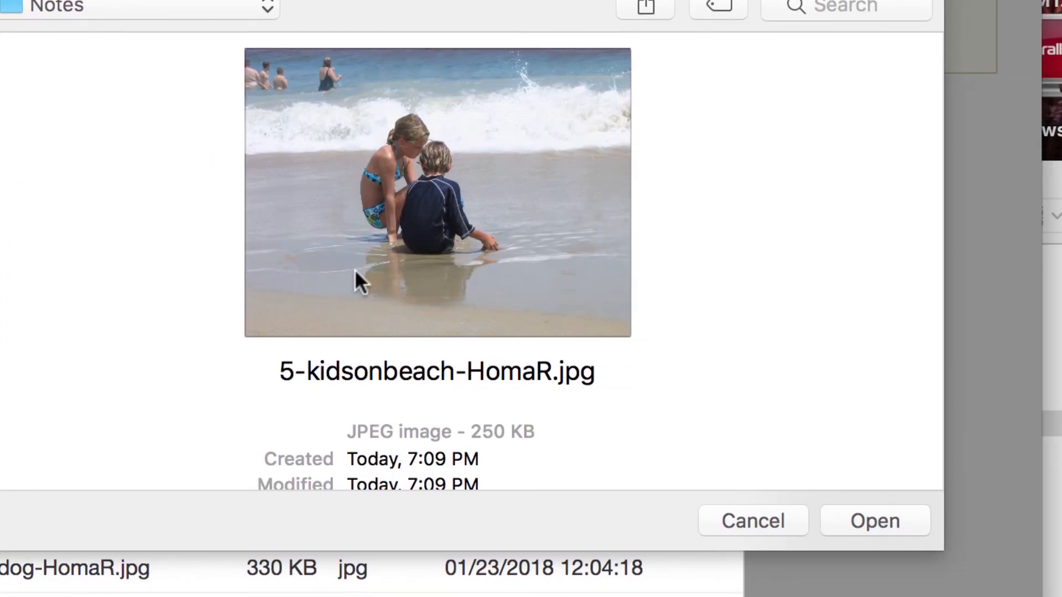
left_click(856, 519)
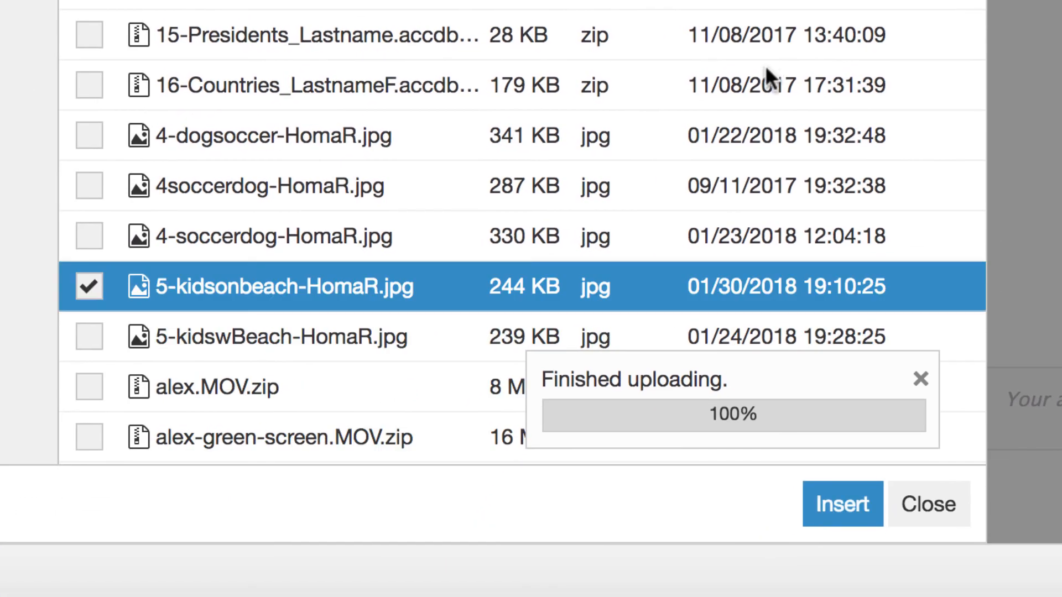
left_click(834, 506)
left_click(827, 506)
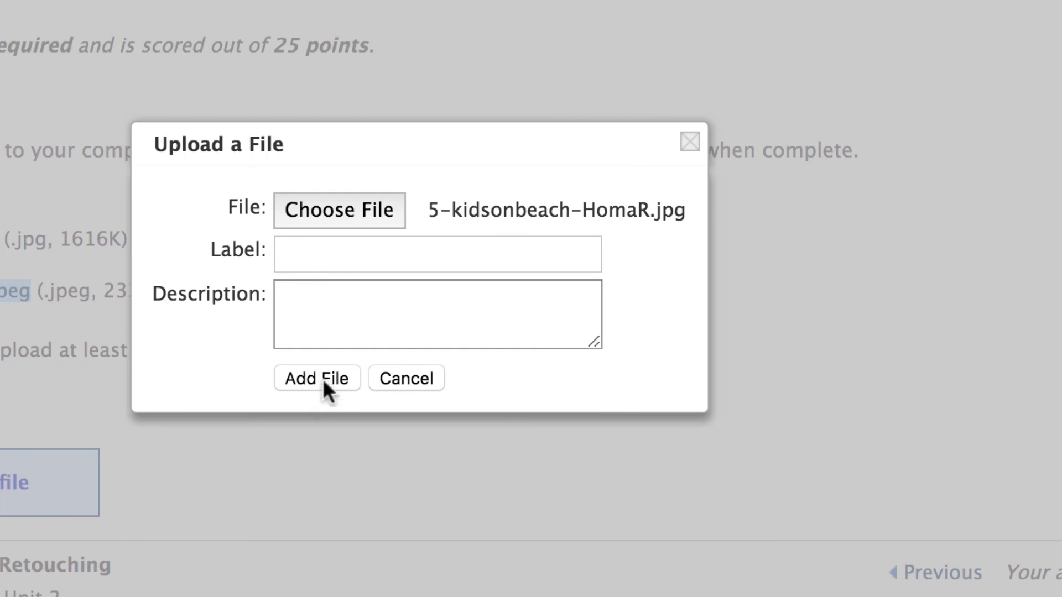
left_click(324, 376)
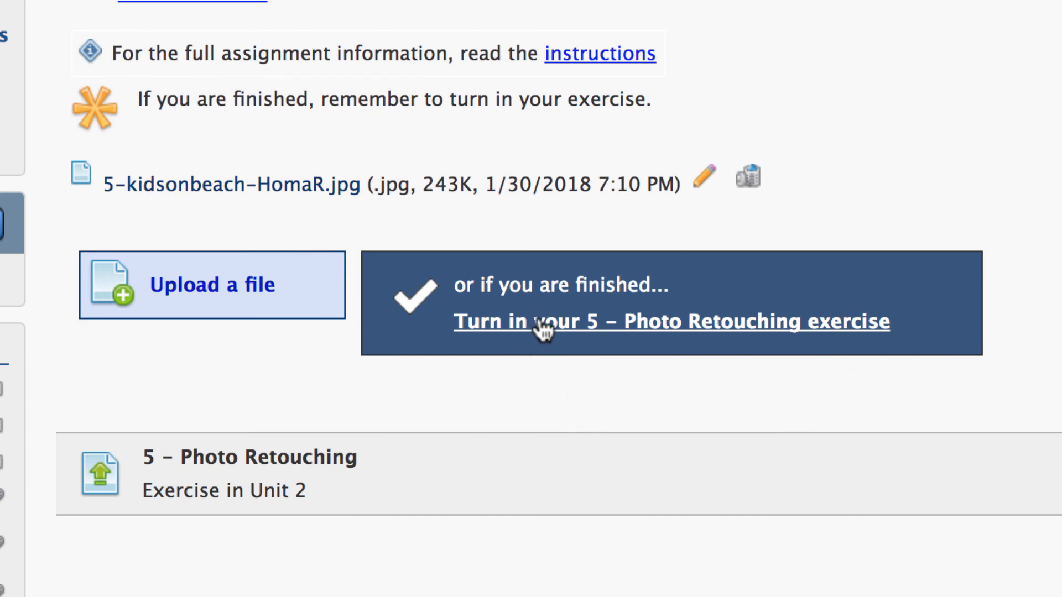
Turn in the 5 – Photo Retouching exercise and open the submitted image to check it.
left_click(541, 325)
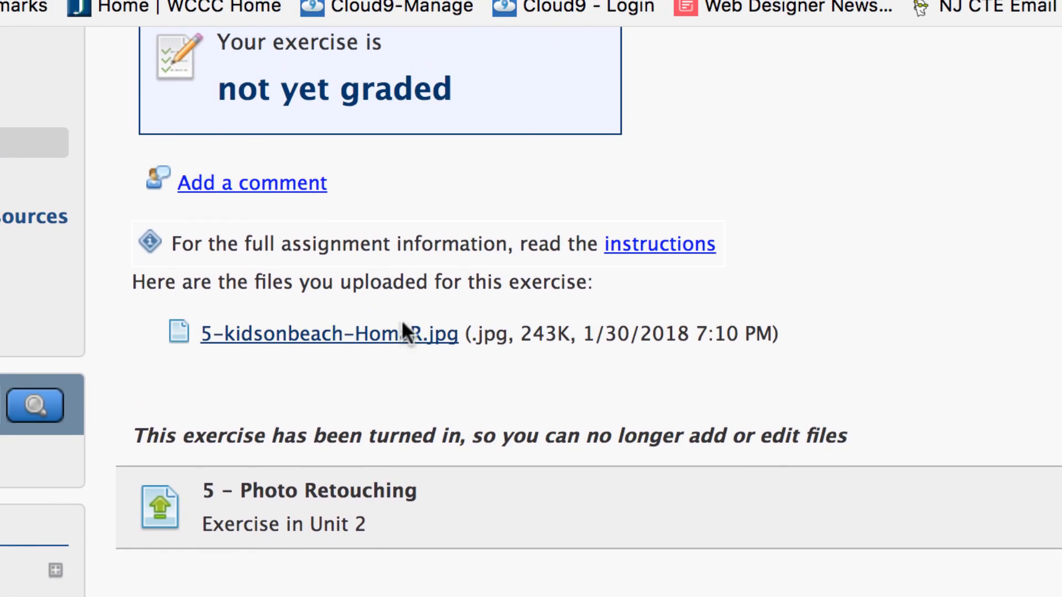
left_click(413, 334)
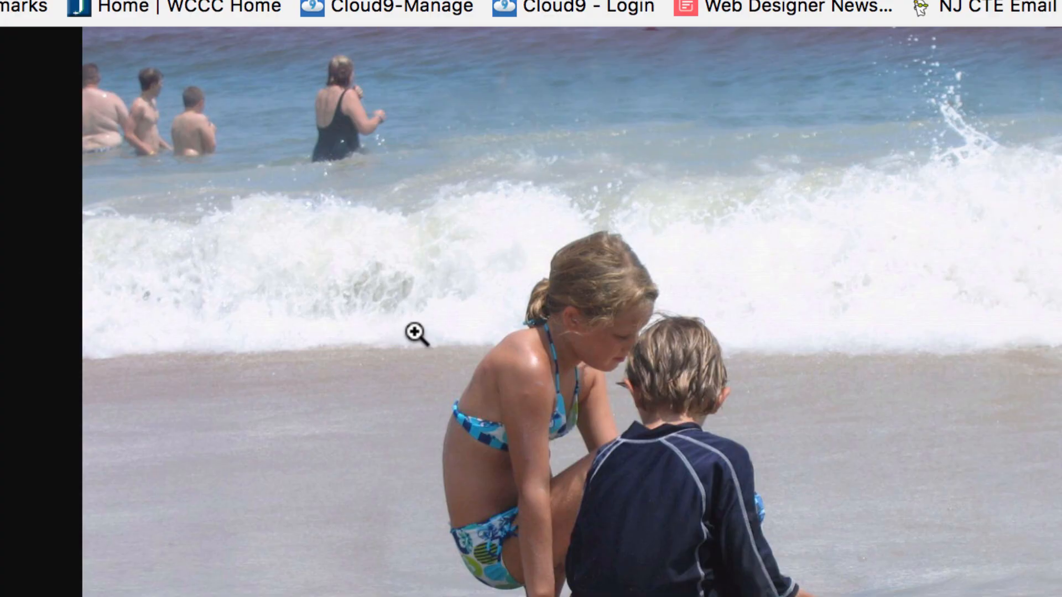